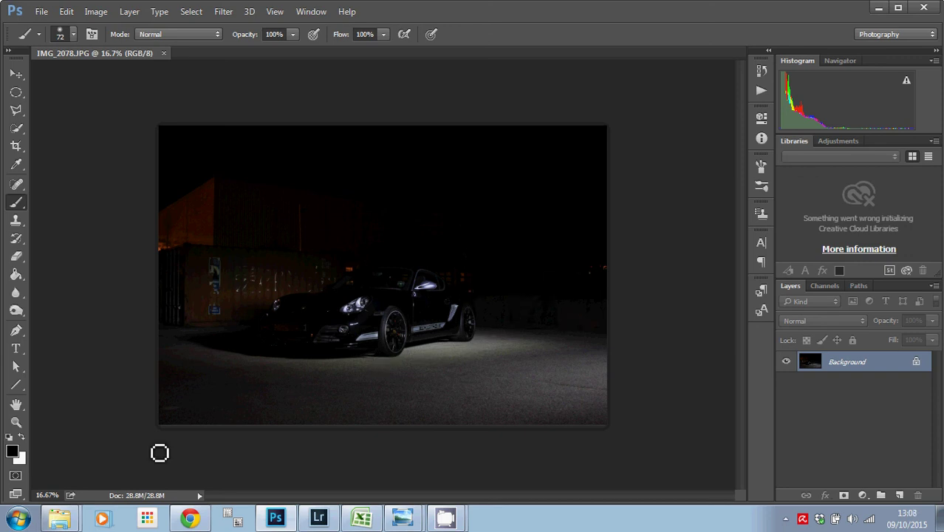
Place IMG_2077 from the Porsche photos folder onto the canvas as a new layer
mouse_move(59, 518)
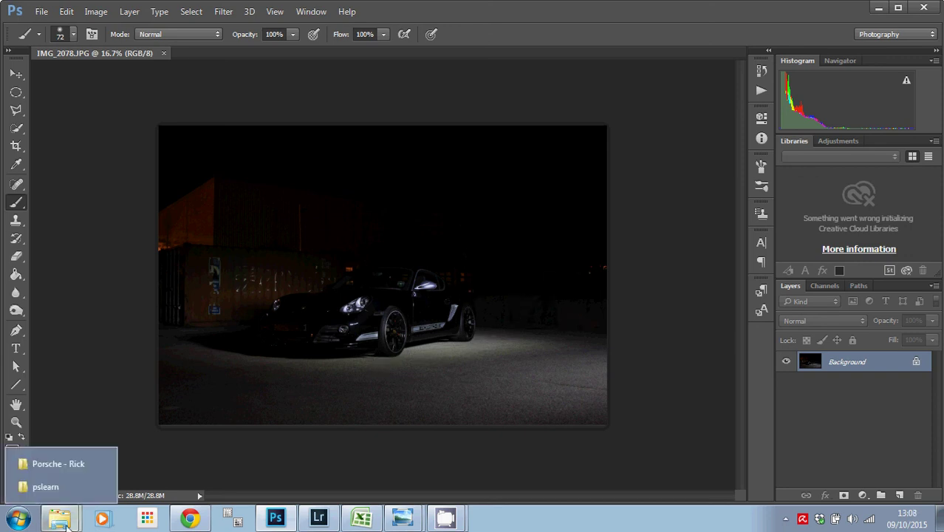
left_click(54, 464)
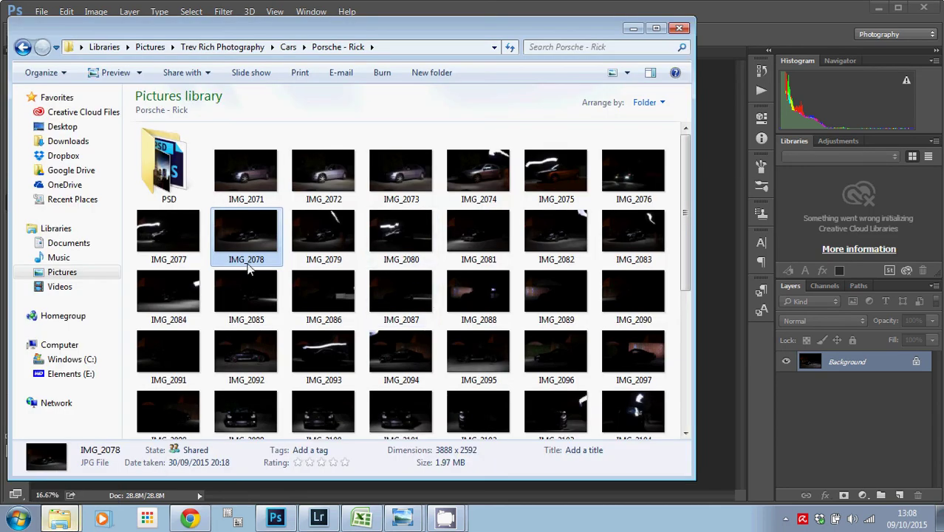
left_click_drag(152, 240, 729, 257)
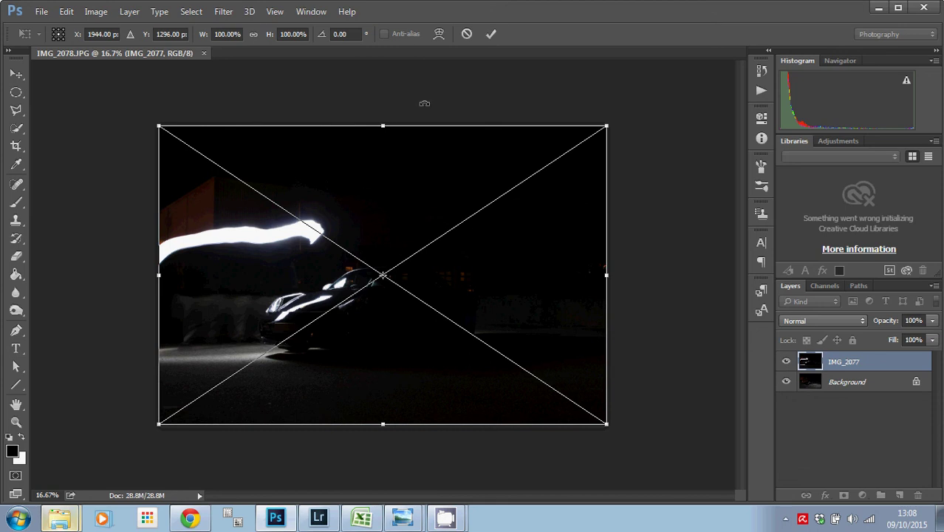
left_click(487, 36)
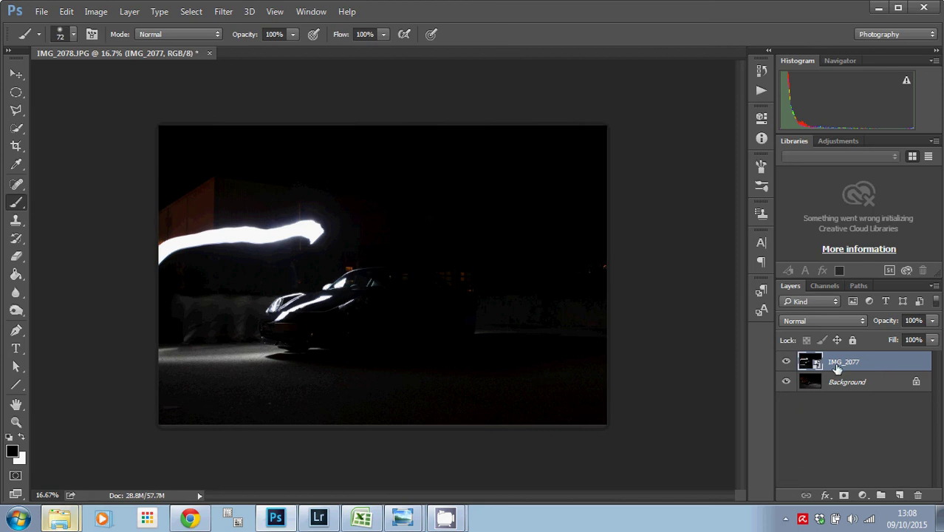
Set the IMG_2077 layer to Lighten and toggle the Background layer to compare
left_click(861, 321)
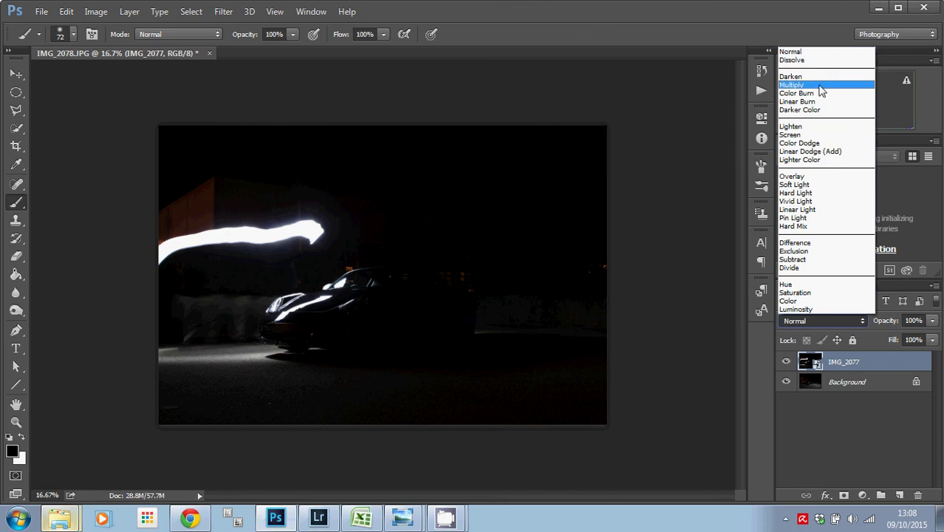
left_click(794, 127)
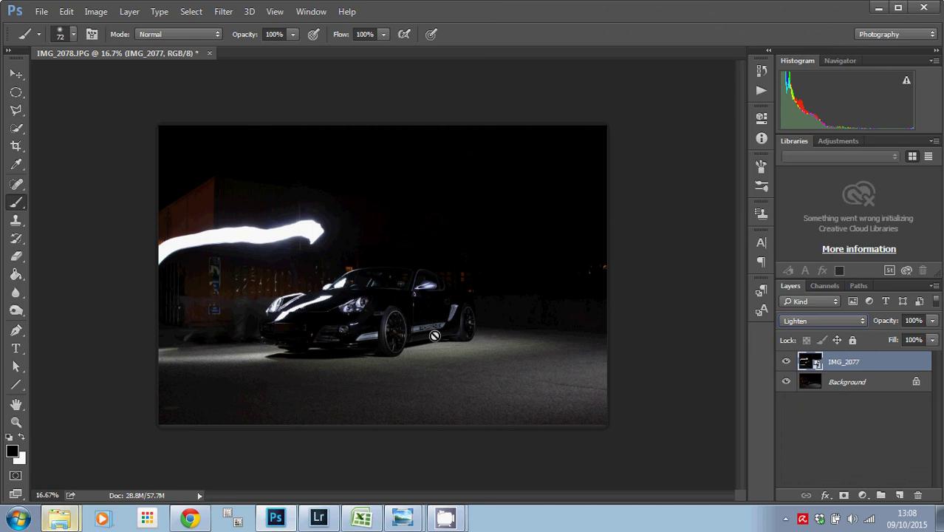
left_click(787, 381)
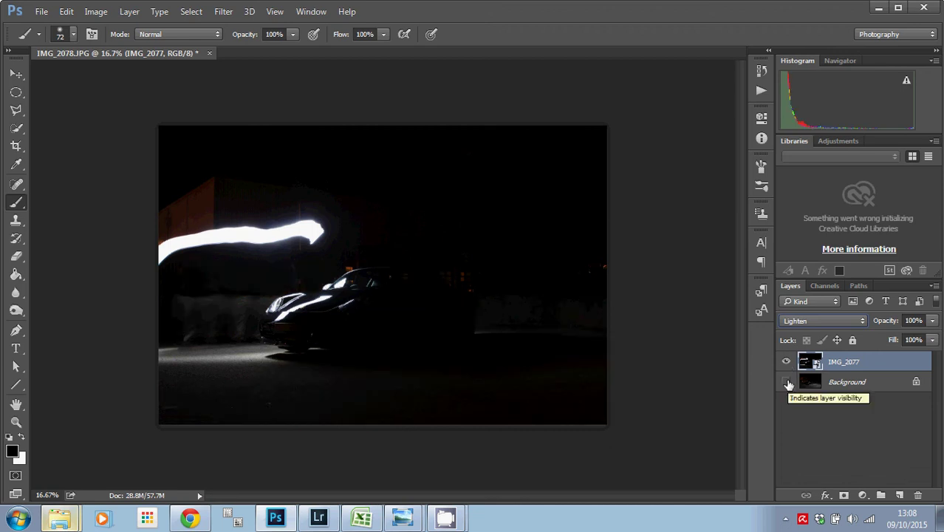
left_click(787, 382)
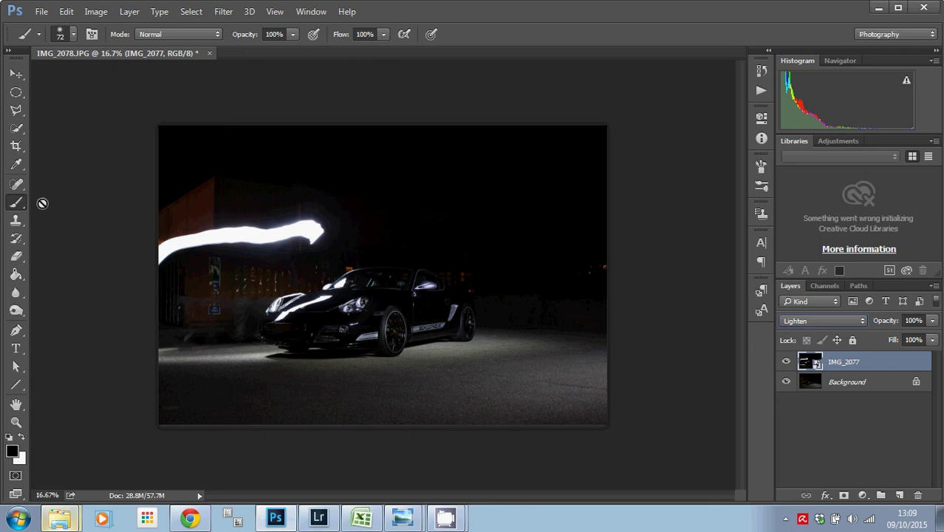
Mask IMG_2077 with a large black brush over the streak's right end and the lit ground
left_click(17, 256)
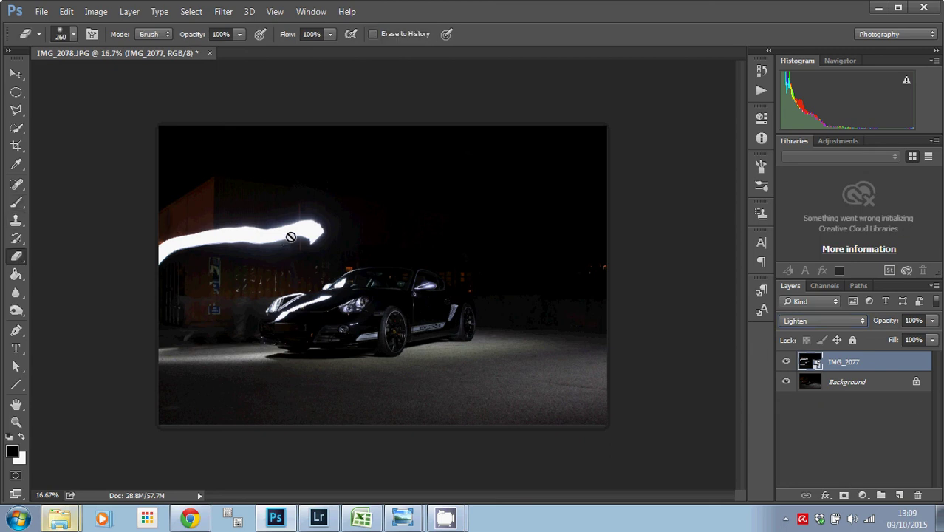
left_click(844, 495)
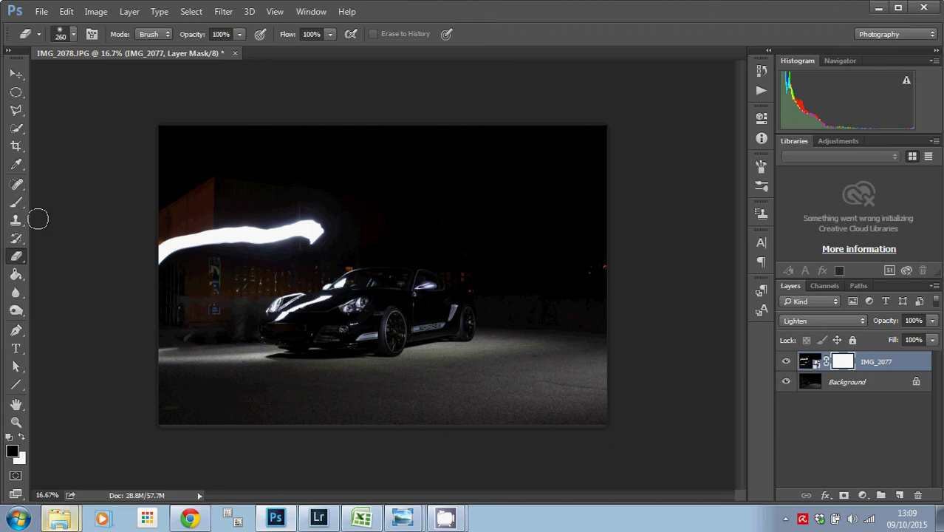
key("b")
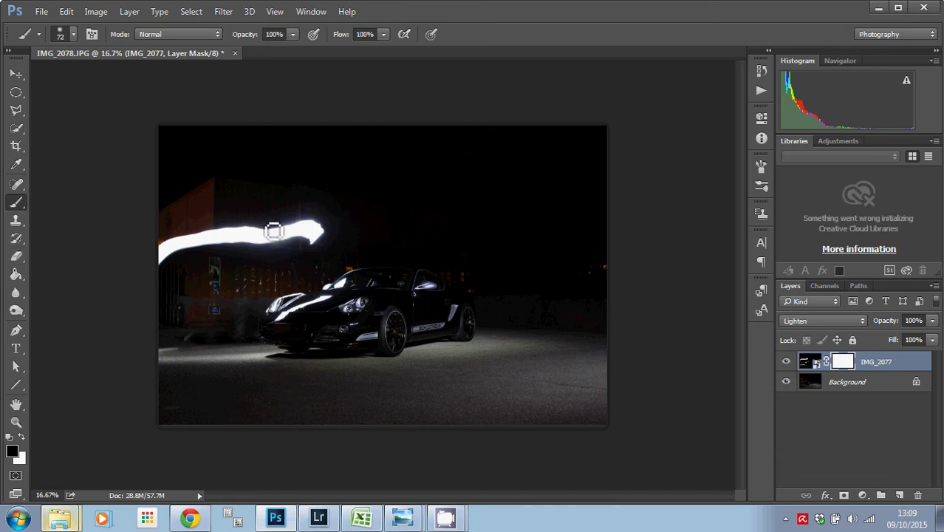
left_click_drag(276, 212, 295, 221)
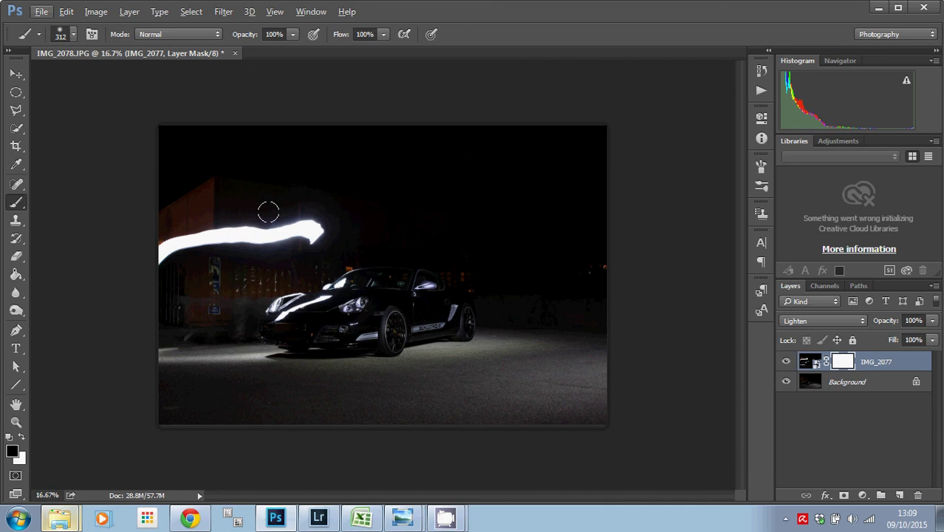
mouse_move(297, 235)
left_mouse_down()
mouse_move(326, 227)
mouse_move(287, 222)
mouse_move(331, 232)
mouse_move(284, 192)
mouse_move(187, 238)
mouse_move(226, 238)
mouse_move(124, 276)
mouse_move(245, 238)
mouse_move(226, 228)
left_mouse_up()
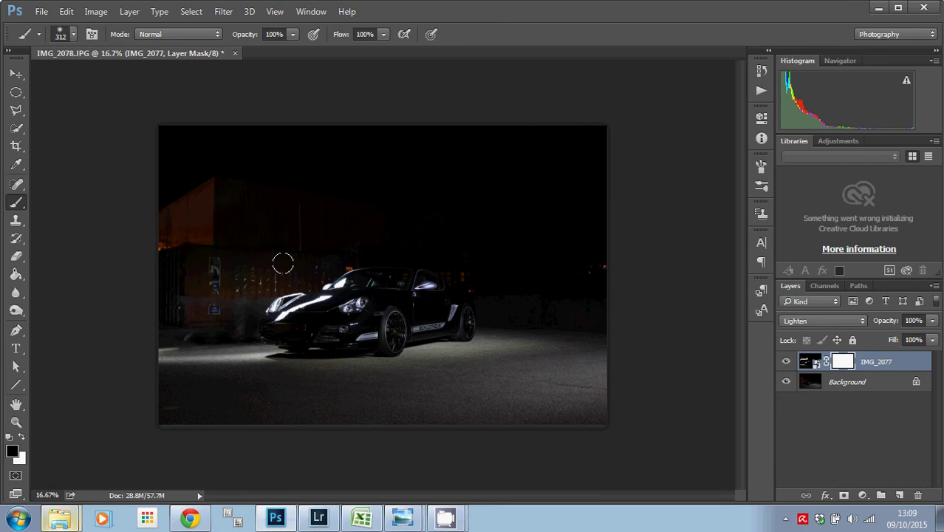
mouse_move(192, 328)
left_mouse_down()
mouse_move(215, 351)
mouse_move(222, 332)
mouse_move(284, 346)
mouse_move(269, 346)
mouse_move(330, 346)
mouse_move(243, 339)
mouse_move(238, 301)
left_mouse_up()
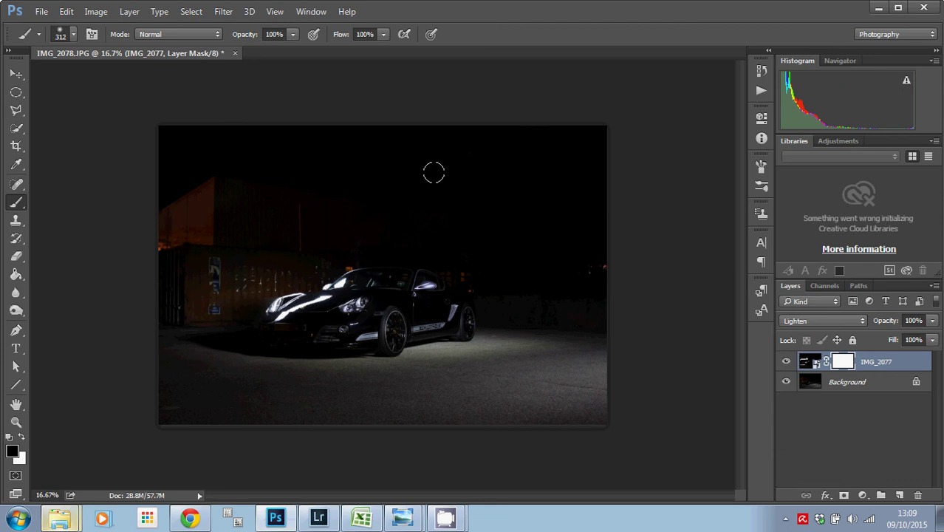
Zoom in and paint the mask over the windshield, hood and hood-edge highlights with a smaller brush
left_click(16, 422)
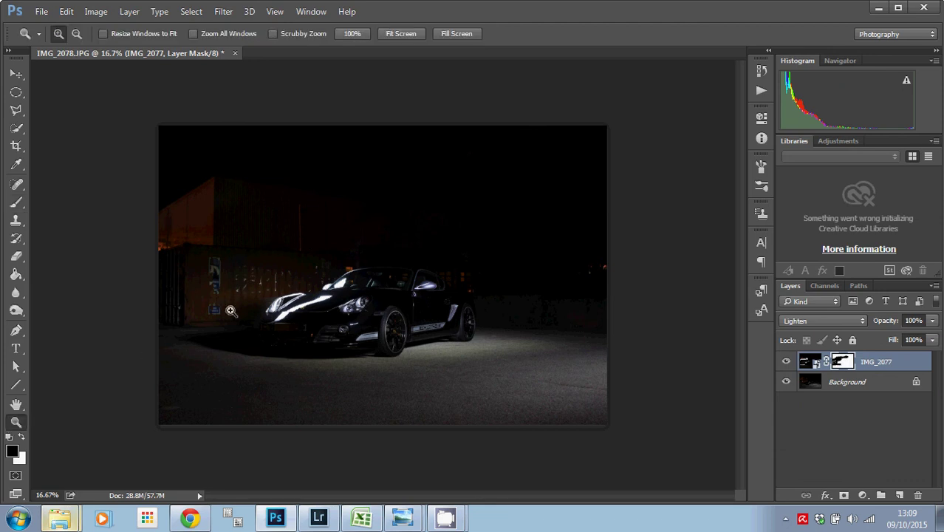
left_click_drag(281, 296, 275, 328)
left_click(275, 328)
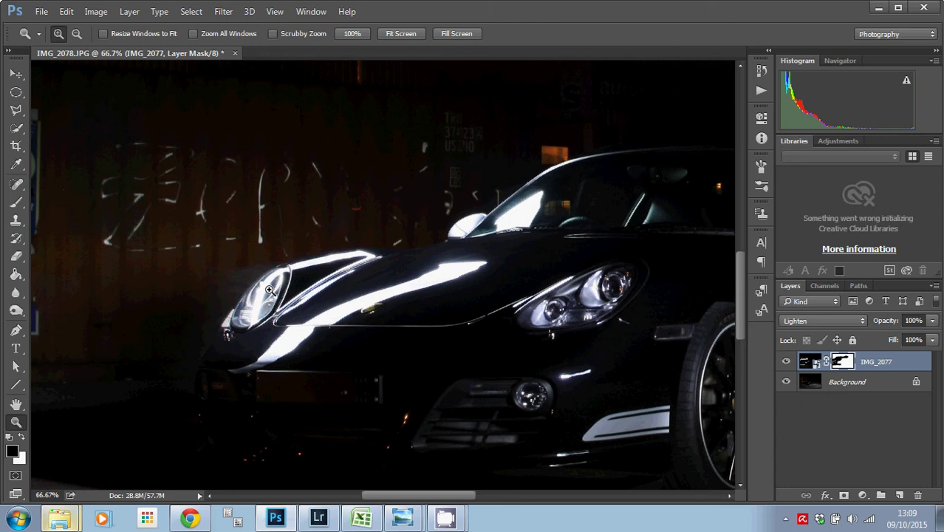
key("b")
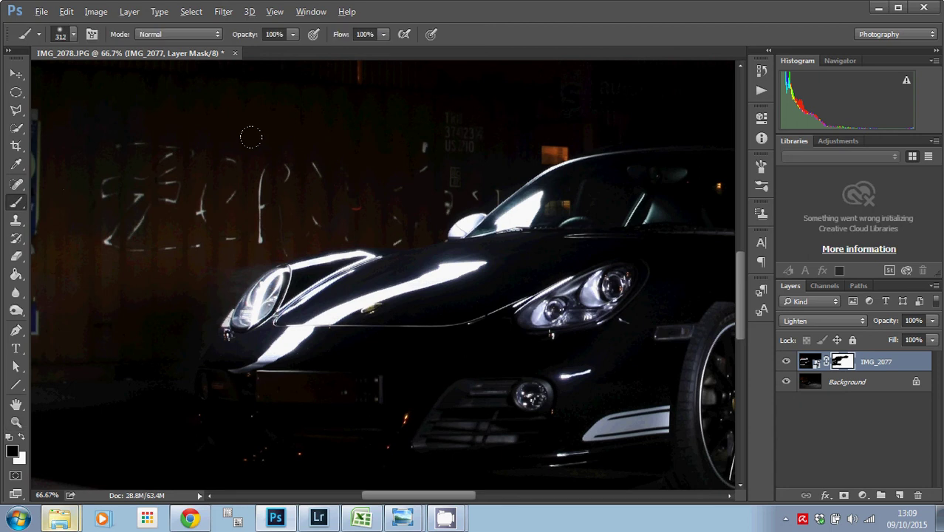
left_click_drag(295, 184, 242, 191)
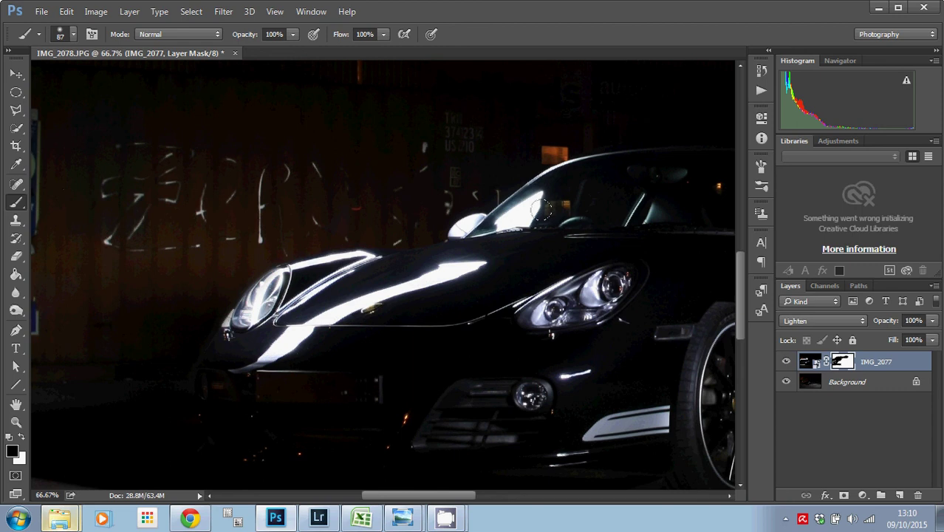
mouse_move(541, 190)
left_mouse_down()
mouse_move(504, 221)
mouse_move(539, 191)
left_mouse_up()
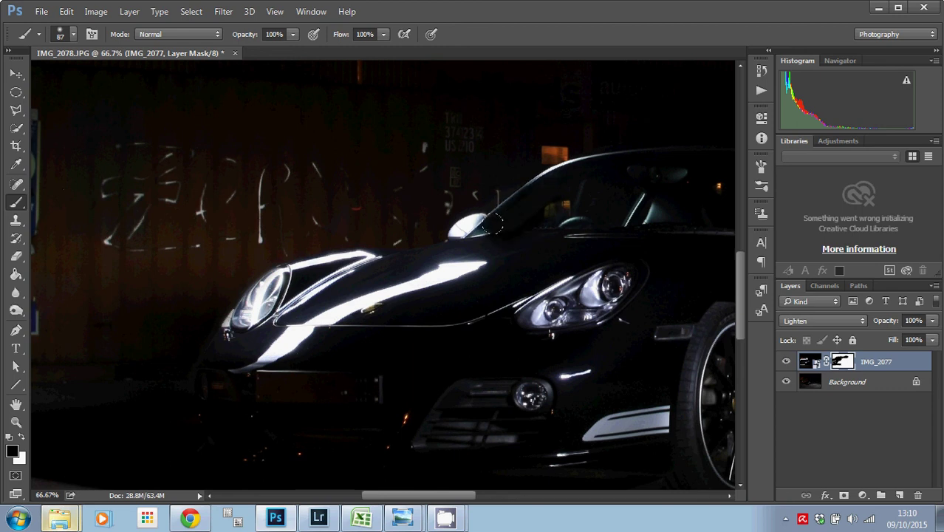
mouse_move(503, 262)
left_mouse_down()
mouse_move(445, 261)
mouse_move(438, 287)
mouse_move(461, 286)
left_mouse_up()
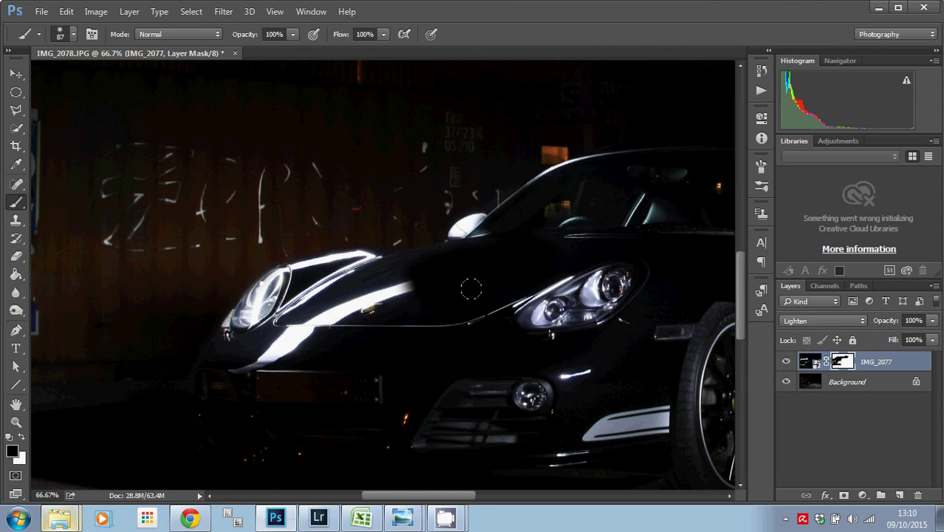
mouse_move(471, 288)
left_mouse_down()
mouse_move(386, 291)
mouse_move(406, 281)
mouse_move(329, 299)
mouse_move(339, 298)
mouse_move(259, 347)
mouse_move(278, 348)
mouse_move(233, 358)
mouse_move(311, 325)
mouse_move(342, 281)
mouse_move(449, 251)
mouse_move(377, 276)
left_mouse_up()
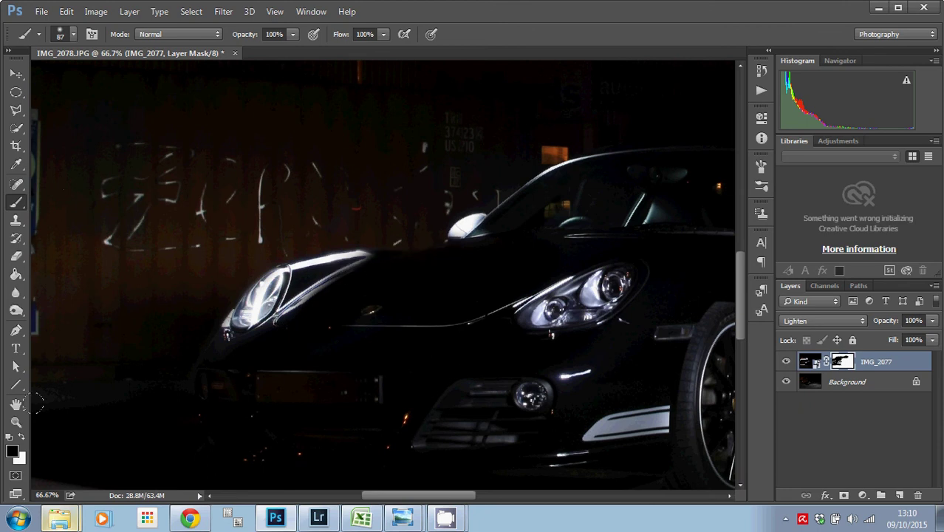
mouse_move(342, 313)
left_mouse_down()
mouse_move(380, 306)
mouse_move(304, 345)
mouse_move(439, 303)
left_mouse_up()
Fit the image on screen, compare IMG_2077 on and off, and bring up the Porsche - Rick folder
left_click(15, 422)
left_click(410, 35)
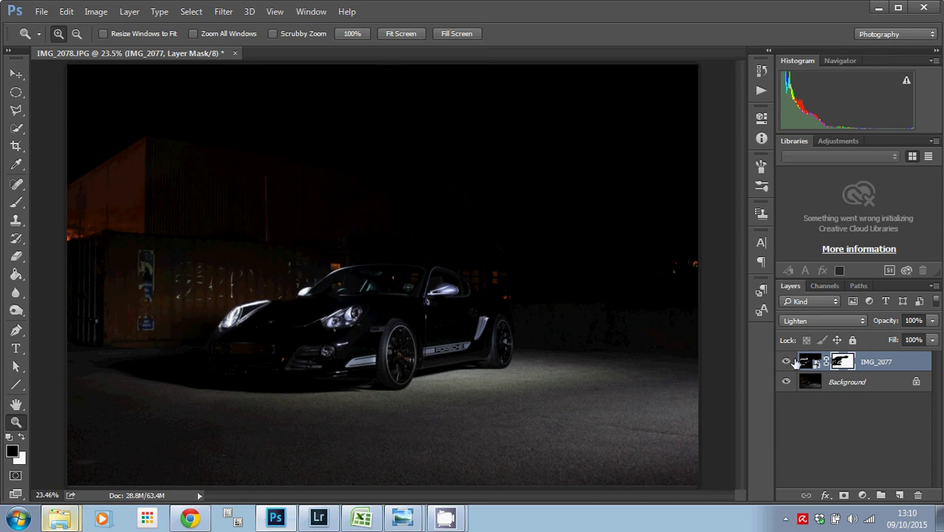
left_click(788, 361)
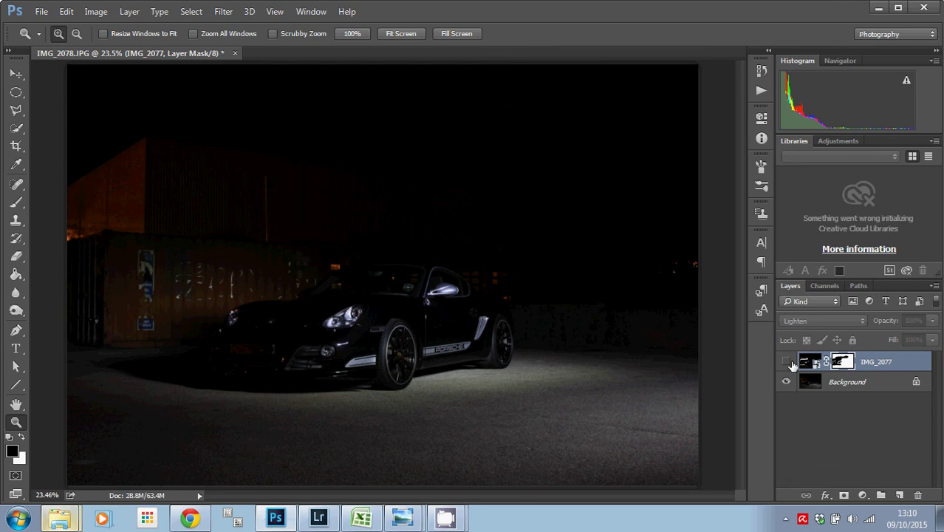
left_click(788, 362)
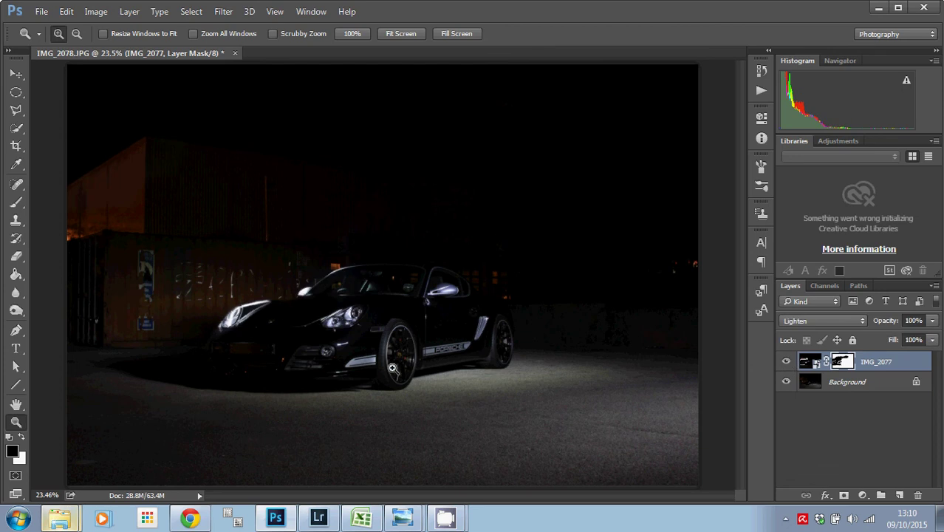
mouse_move(59, 517)
left_click(63, 464)
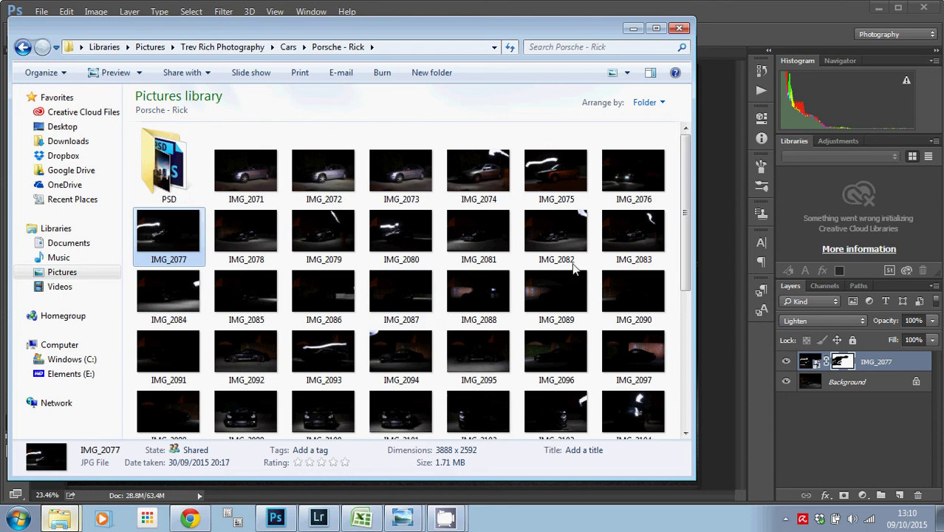
Place IMG_2081 as a new layer and blend it in Lighten mode
left_click_drag(473, 235, 715, 270)
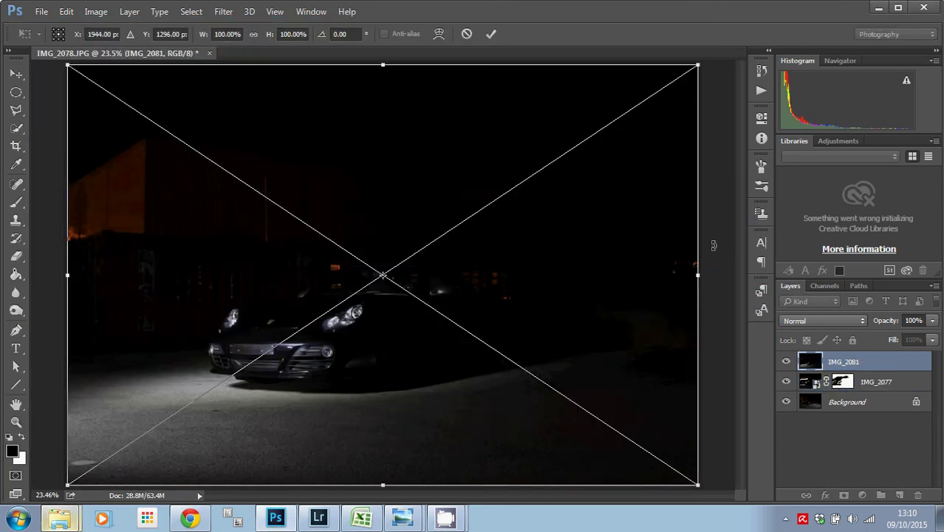
left_click(491, 33)
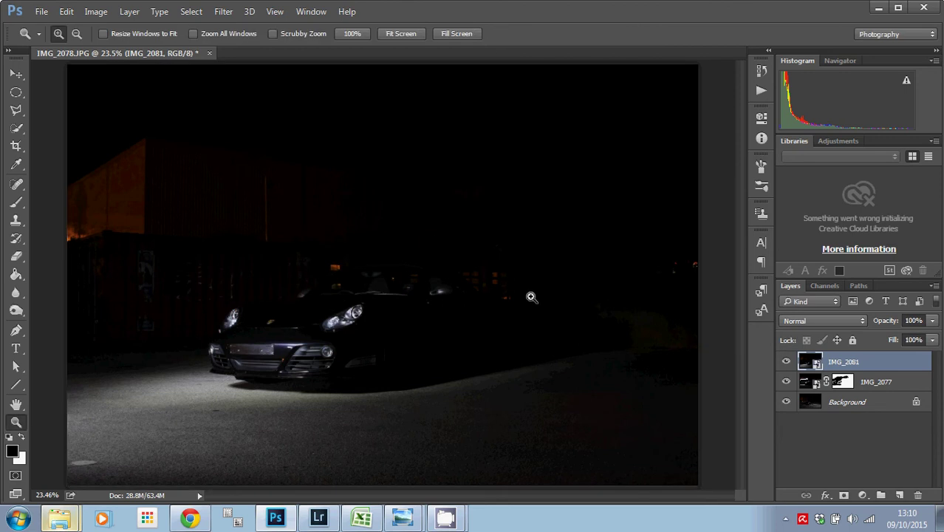
left_click(856, 321)
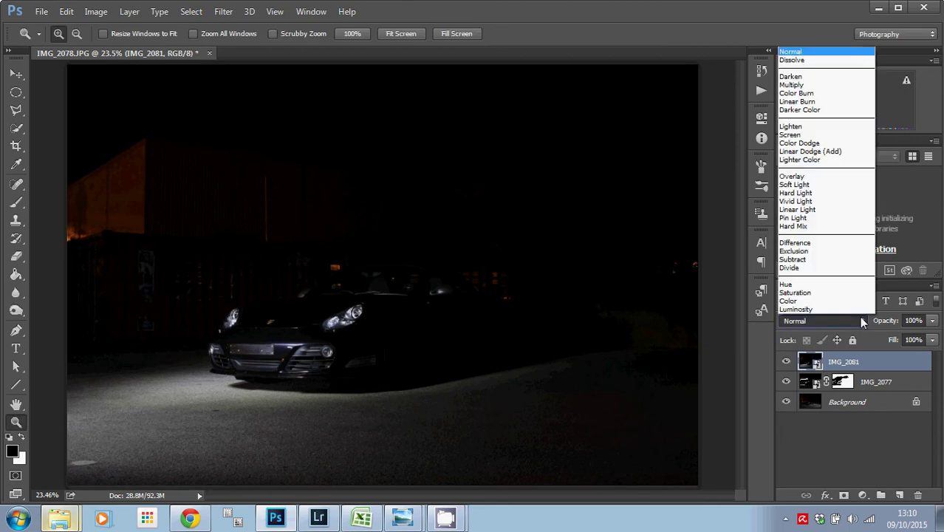
left_click(813, 126)
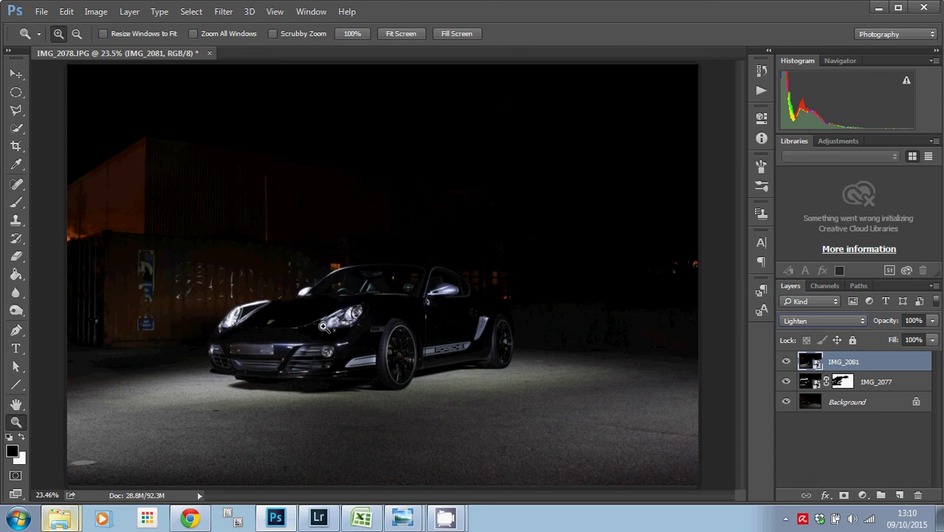
Bring in IMG_2083 from the Porsche - Rick folder and blend it with Lighten
left_click(59, 519)
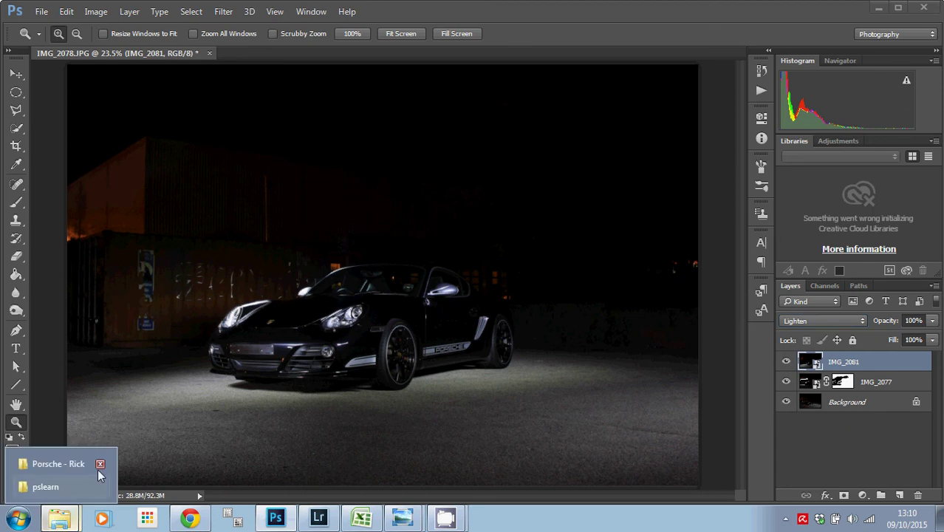
left_click(54, 467)
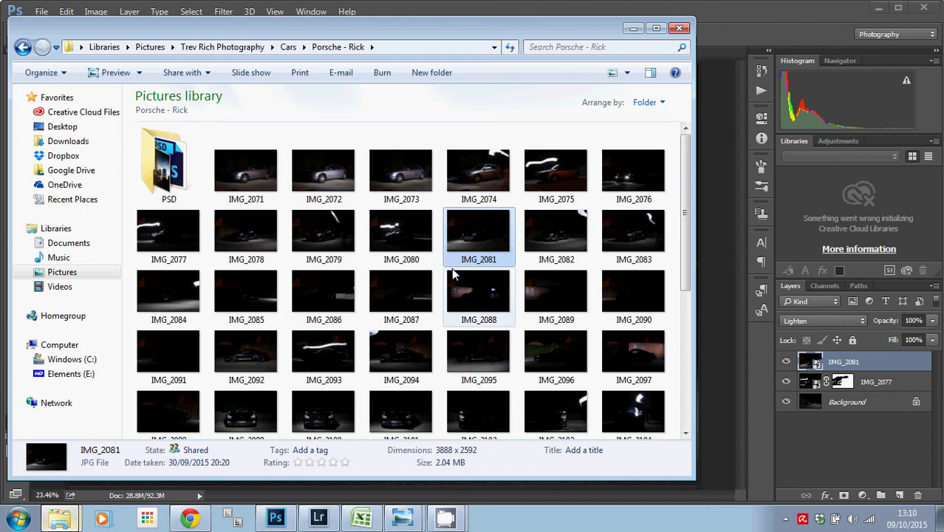
left_click(625, 242)
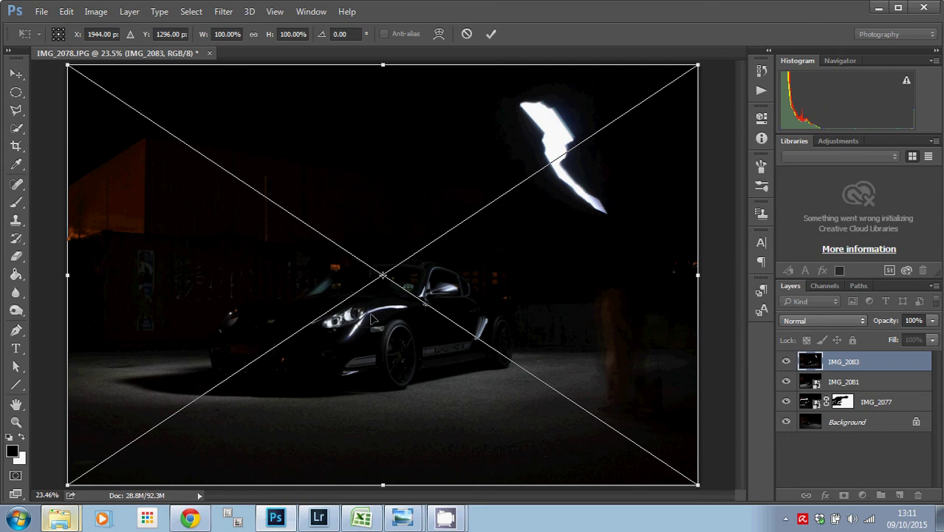
left_click(491, 33)
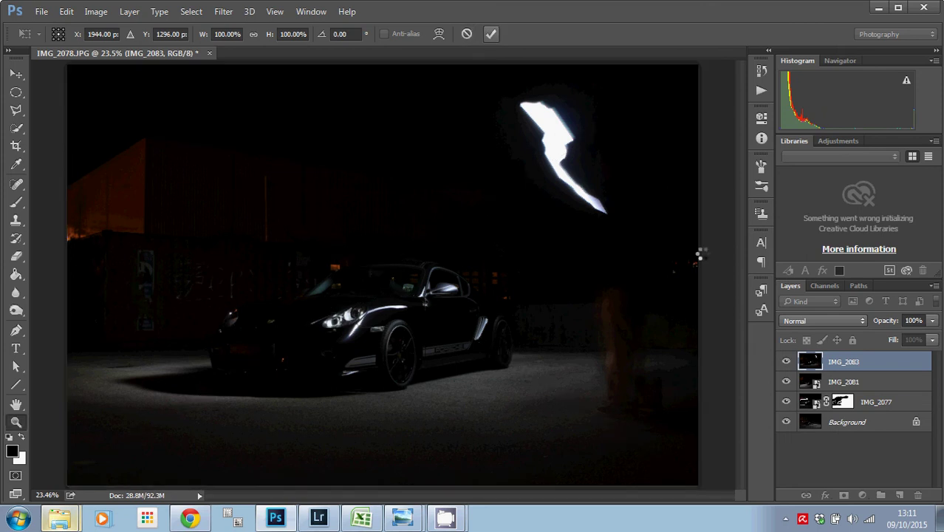
left_click(812, 320)
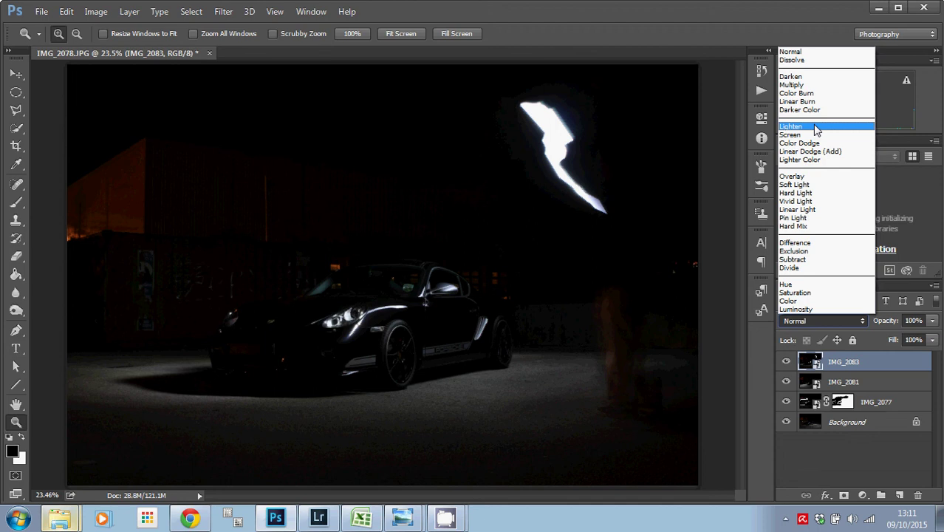
left_click(815, 127)
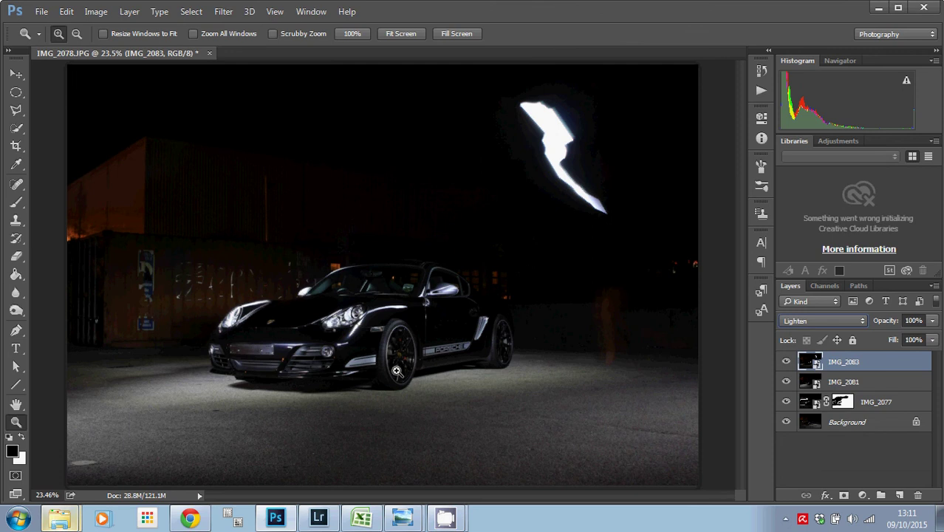
Mask IMG_2083 and paint out the sky light streak with a roughly 180 px brush
left_click(844, 496)
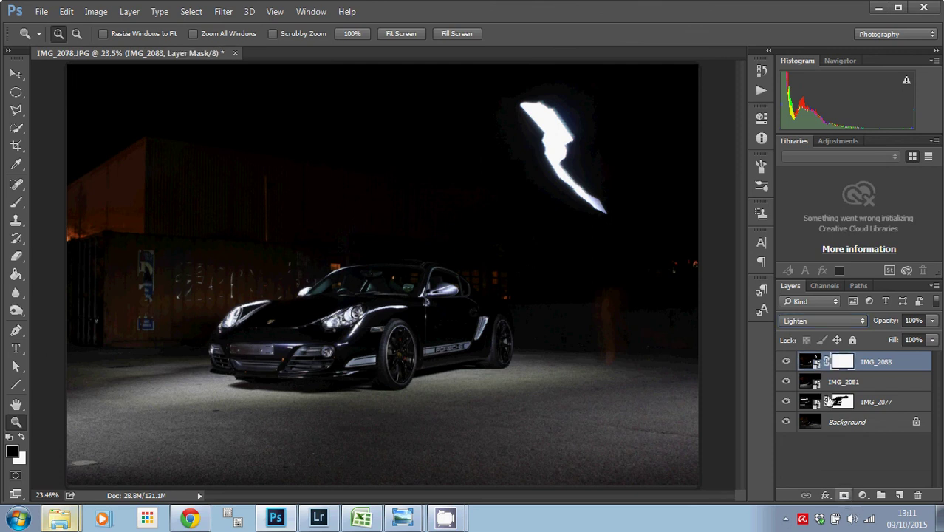
left_click(16, 201)
left_click_drag(465, 141, 489, 161)
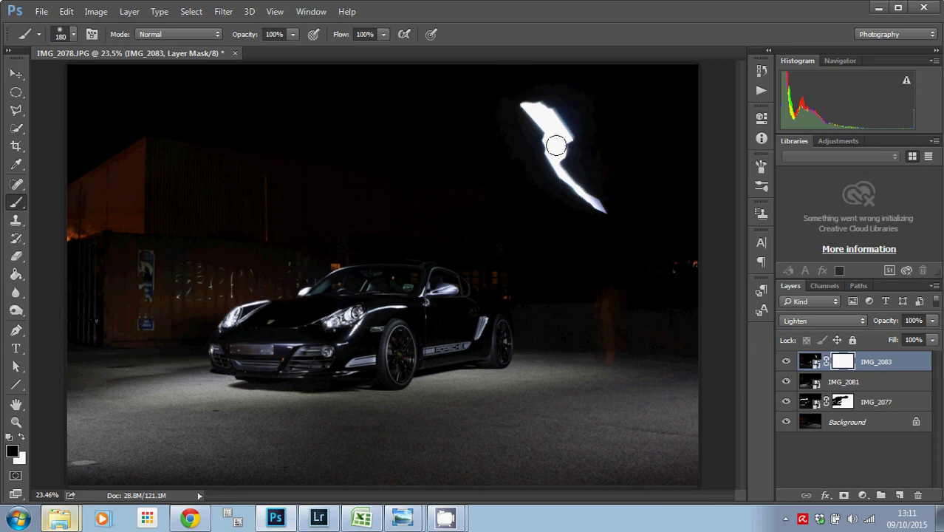
mouse_move(554, 143)
left_mouse_down()
mouse_move(490, 95)
mouse_move(525, 116)
mouse_move(589, 191)
mouse_move(618, 348)
left_mouse_up()
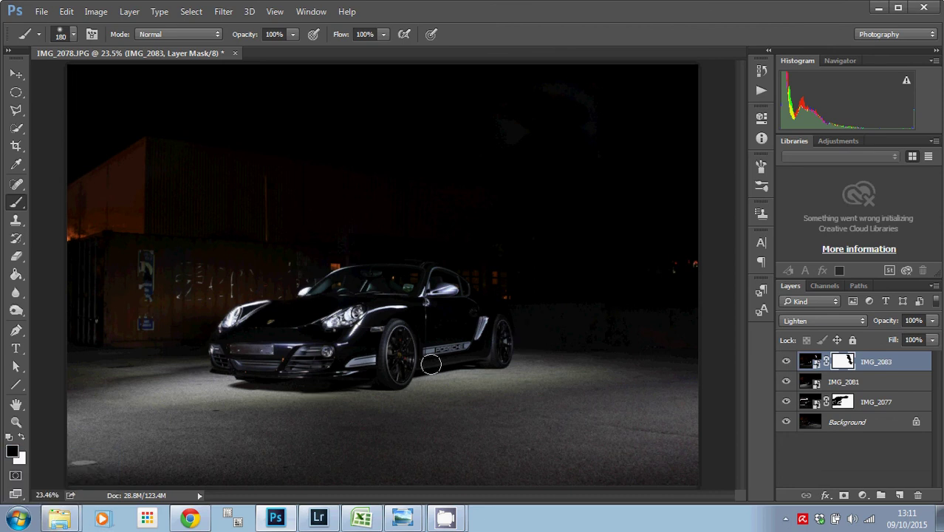
Place IMG_2086 from the Porsche - Rick folder and blend it with Lighten
mouse_move(59, 519)
left_click(76, 463)
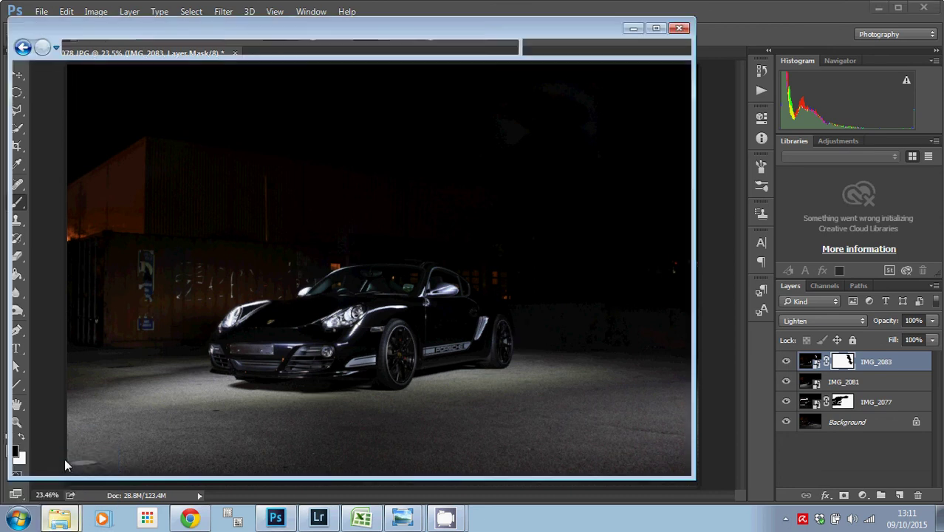
left_click(354, 299)
left_click(706, 294)
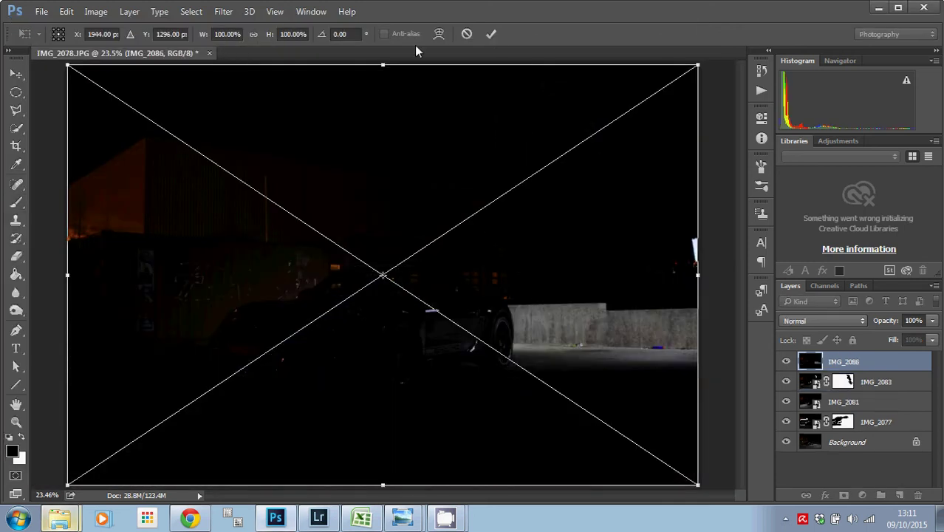
left_click(491, 34)
left_click(853, 321)
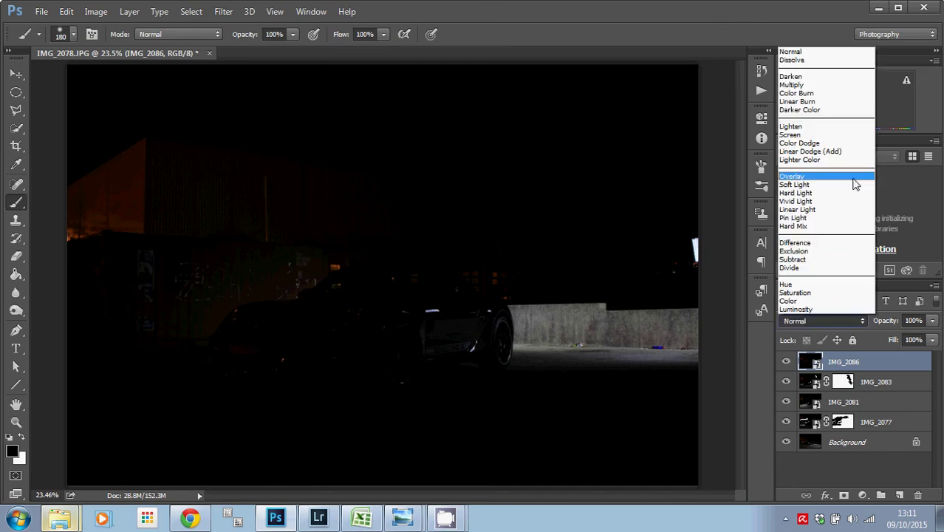
left_click(801, 127)
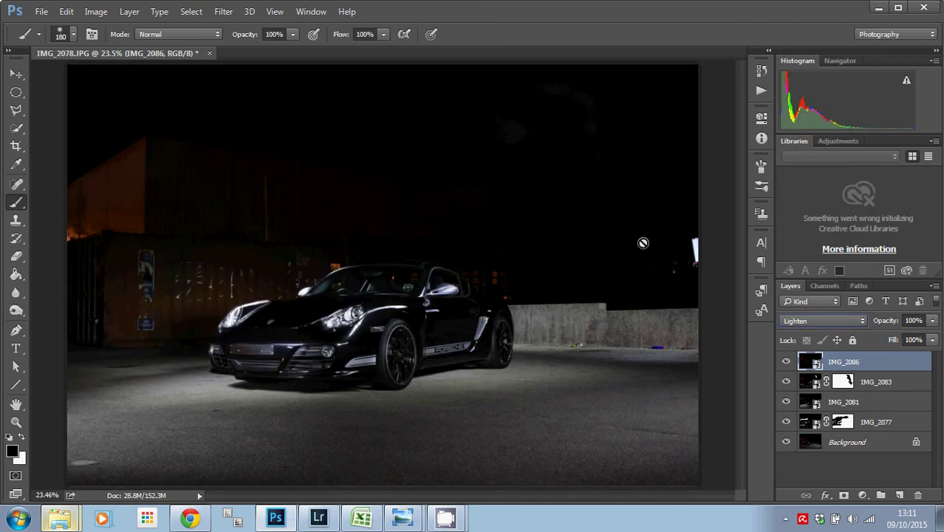
Mask out the bright light at IMG_2086's right edge, zooming in to check the wall's edge
left_click(843, 495)
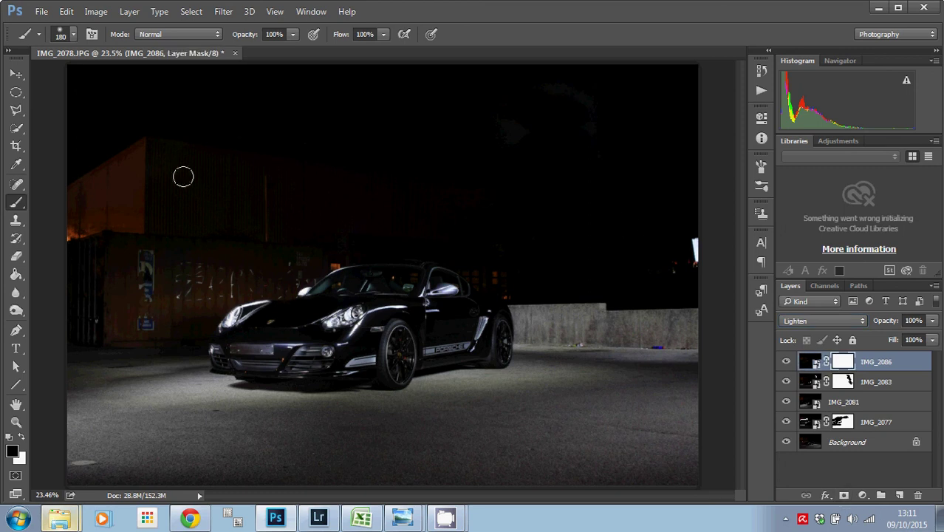
left_click_drag(689, 247, 688, 260)
left_click(16, 422)
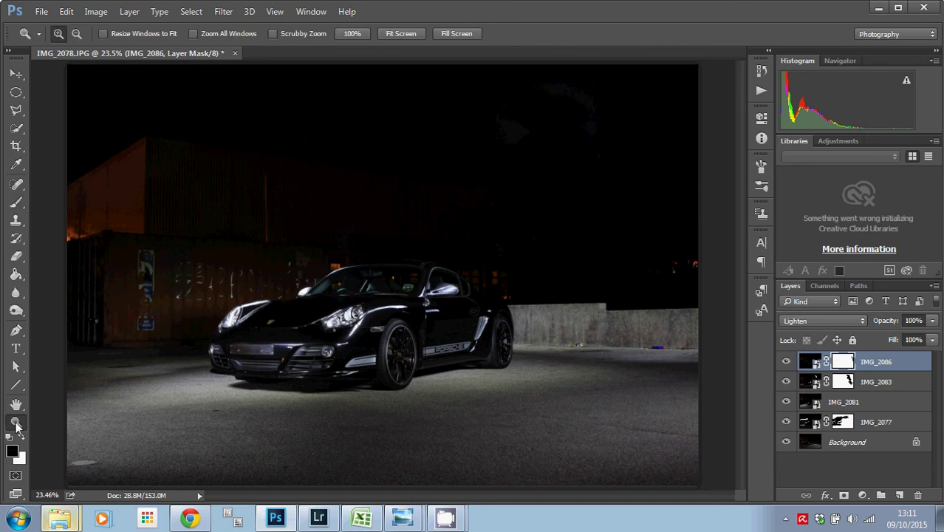
left_click(598, 348)
left_click(628, 360)
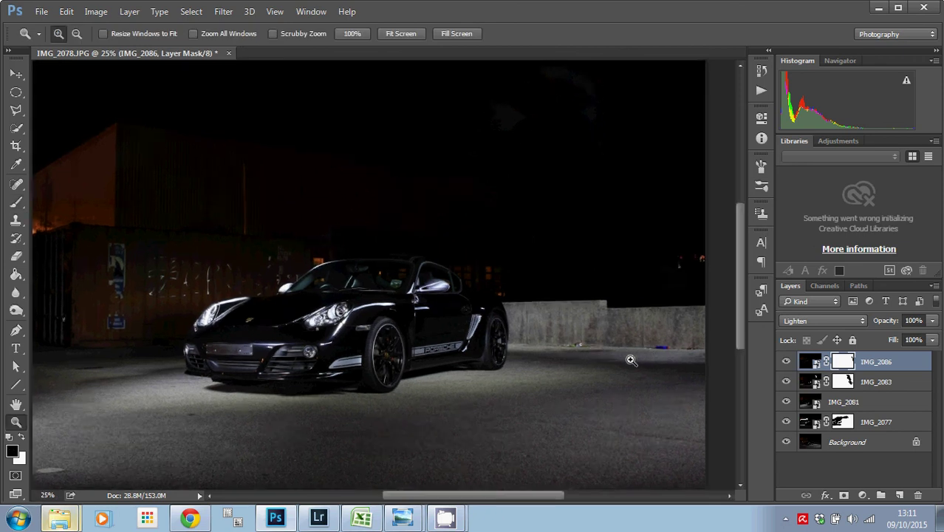
left_click(634, 343)
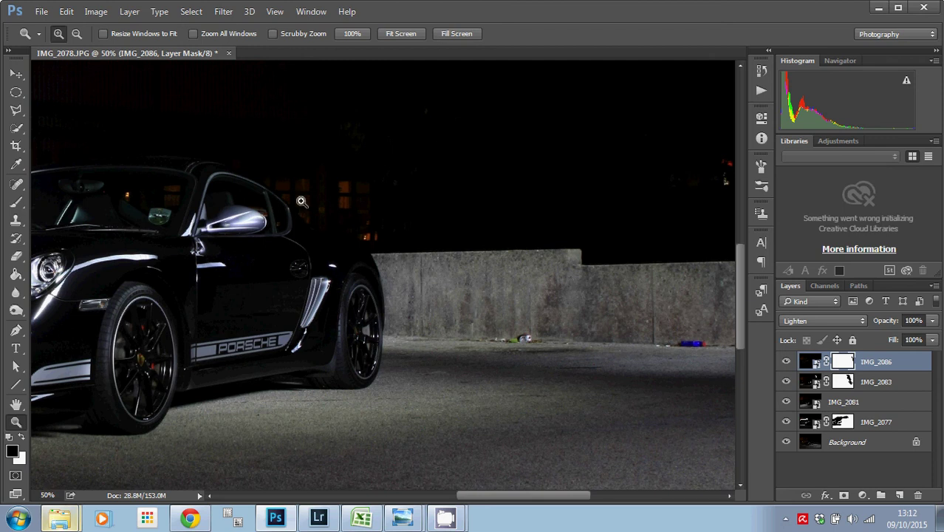
left_click(392, 34)
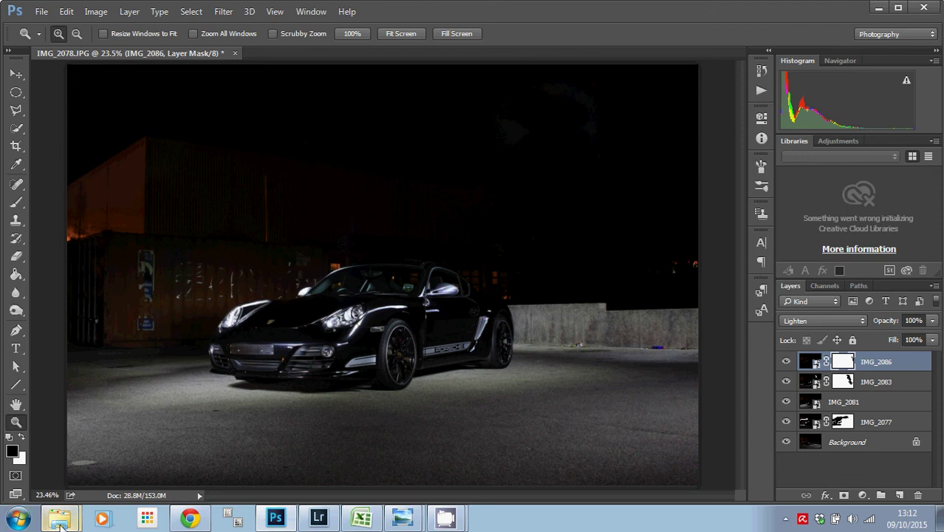
Place IMG_2089 from the Porsche - Rick folder and blend it with Lighten
mouse_move(61, 523)
left_click(74, 458)
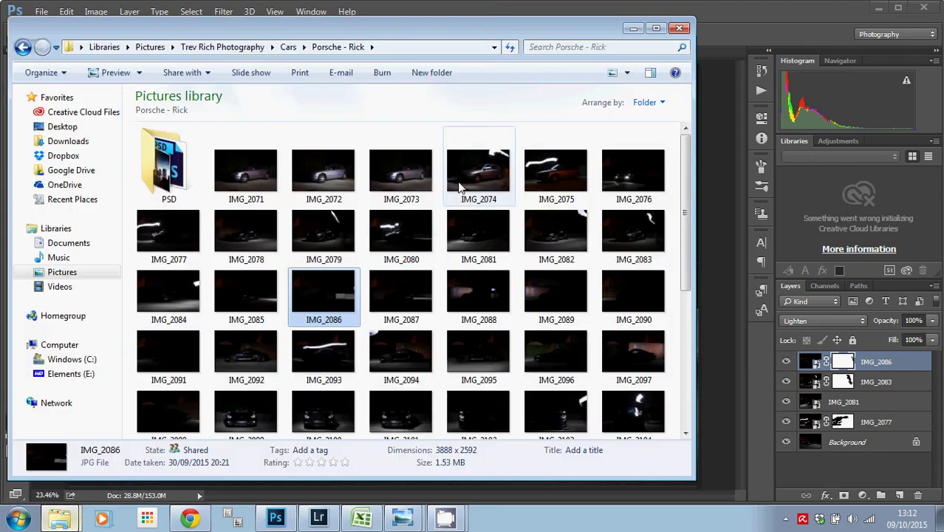
left_click(544, 294)
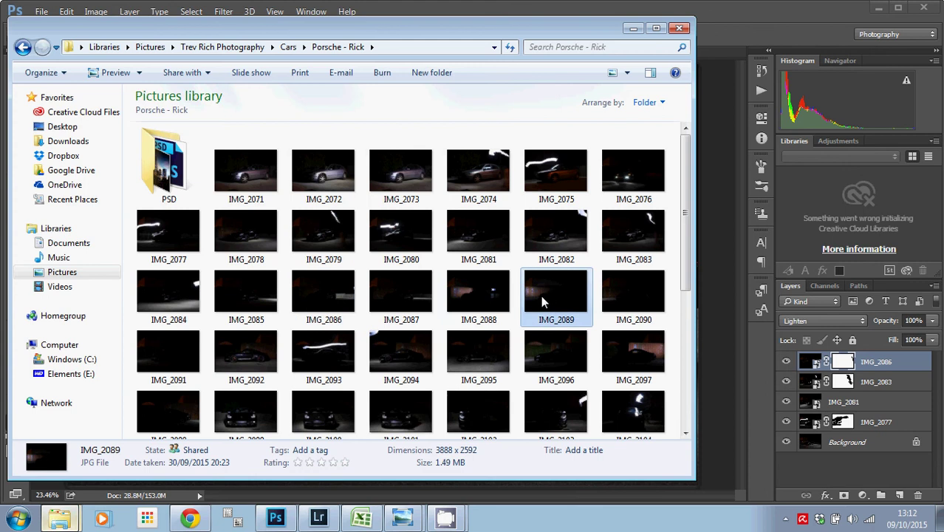
left_click(703, 275)
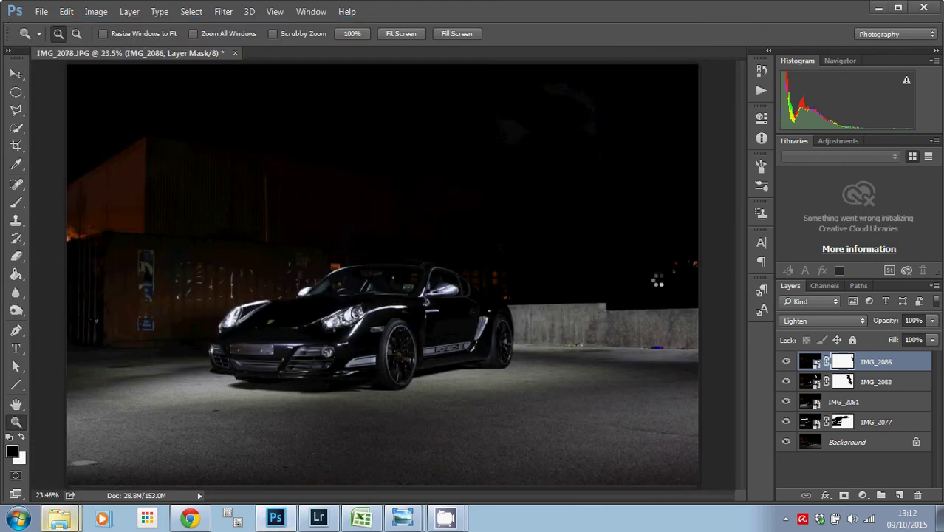
left_click_drag(657, 281, 657, 278)
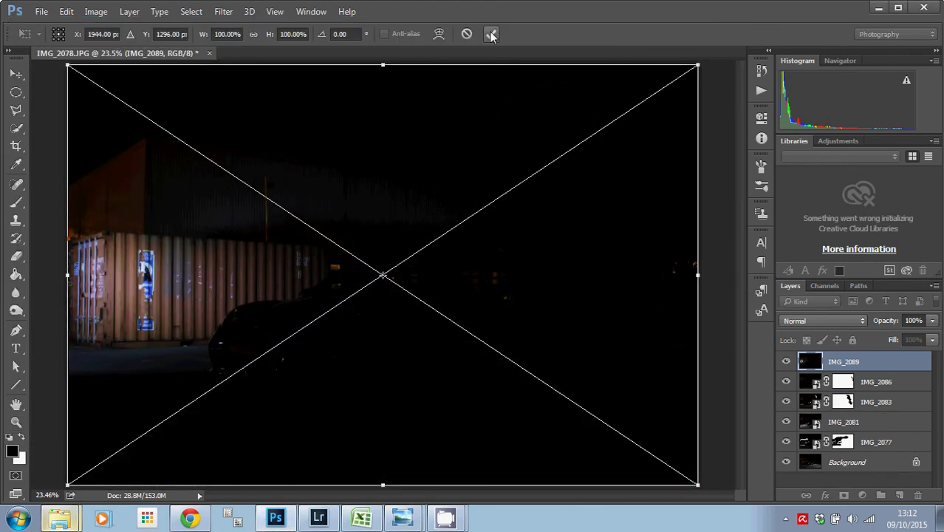
left_click(491, 35)
left_click(837, 321)
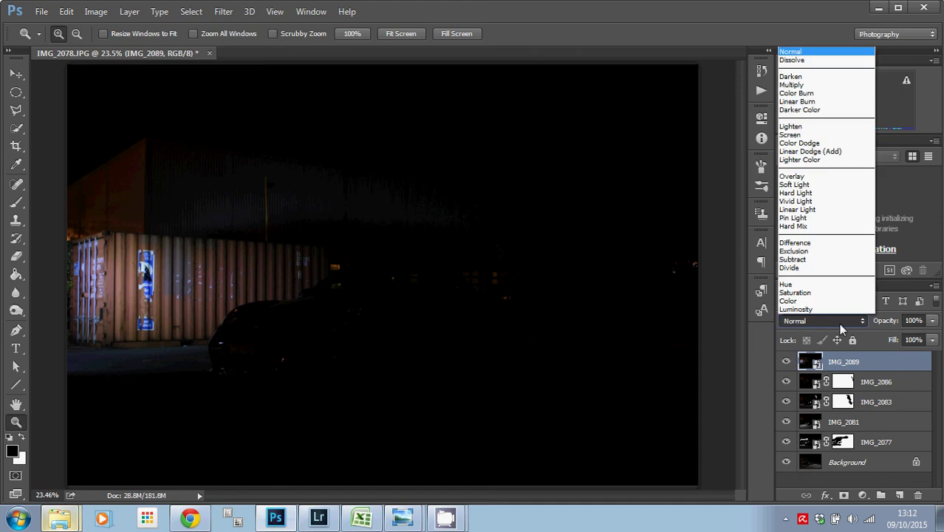
left_click(796, 127)
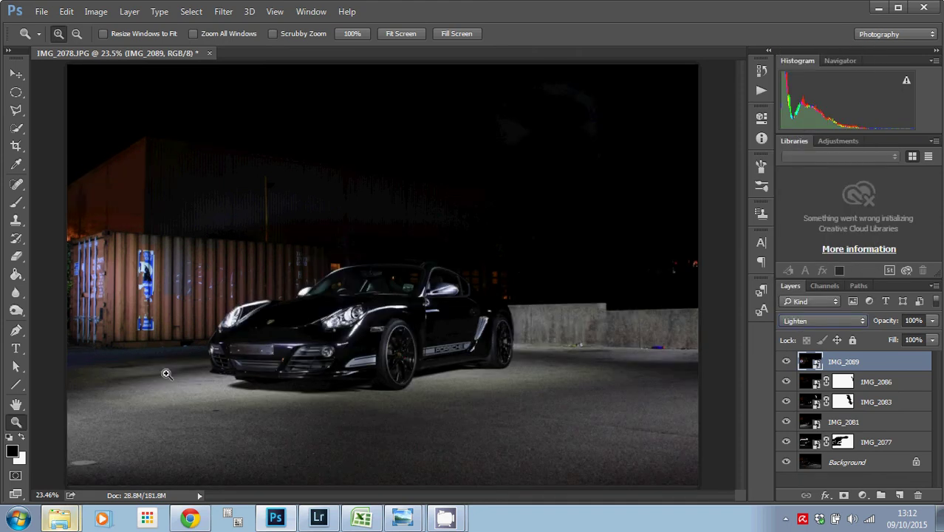
Mask IMG_2089 and paint out its light on the building above
left_click(844, 495)
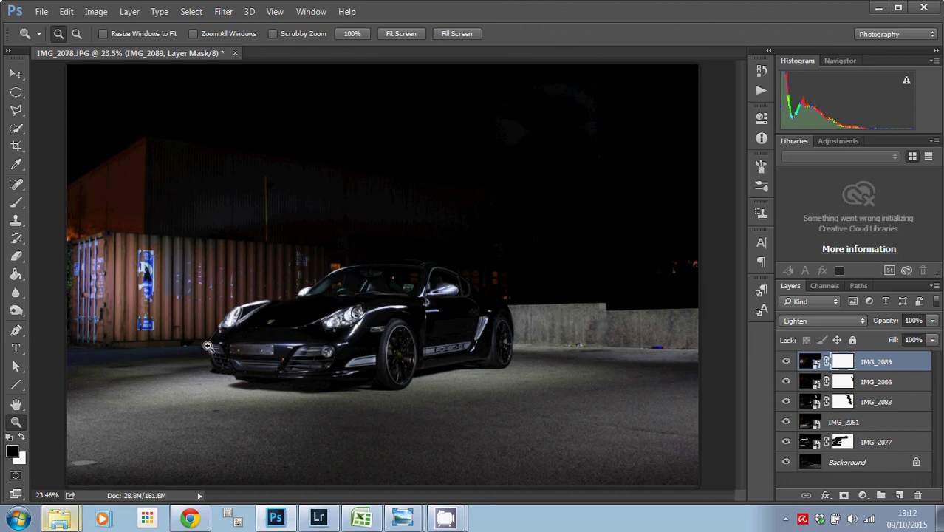
left_click(17, 203)
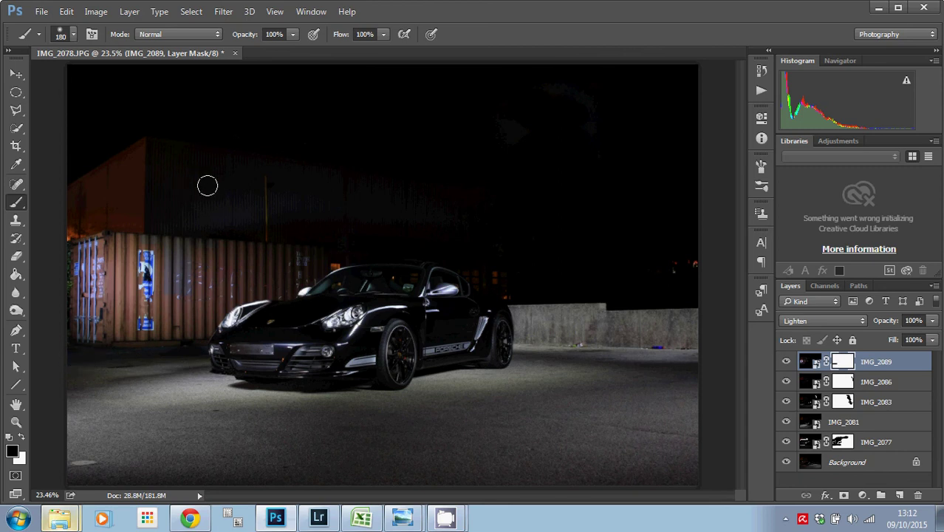
mouse_move(326, 211)
left_mouse_down()
mouse_move(200, 208)
mouse_move(303, 196)
mouse_move(294, 146)
mouse_move(263, 221)
mouse_move(204, 292)
mouse_move(372, 177)
mouse_move(189, 151)
left_mouse_up()
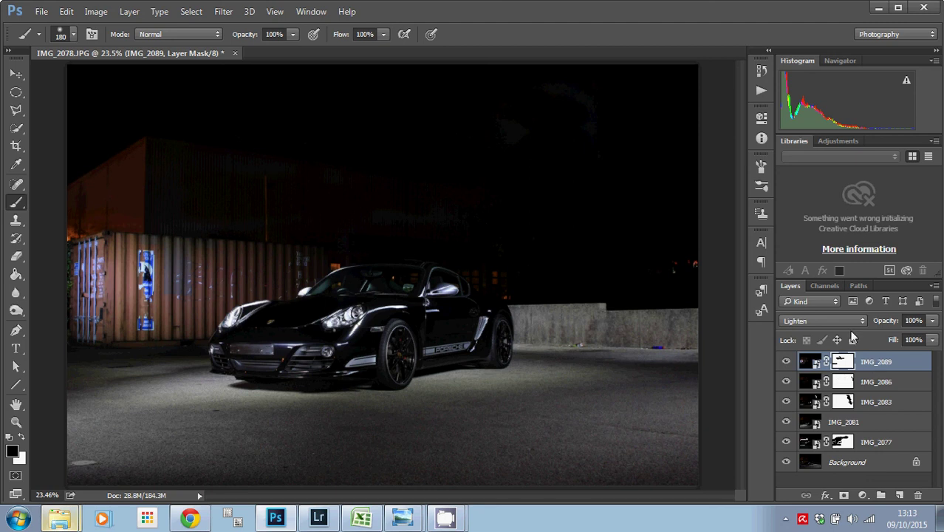
Stamp visible layers into Layer 1, then place city_night_lights from the PSD folder at about 106%
key("ctrl+shift+alt+e")
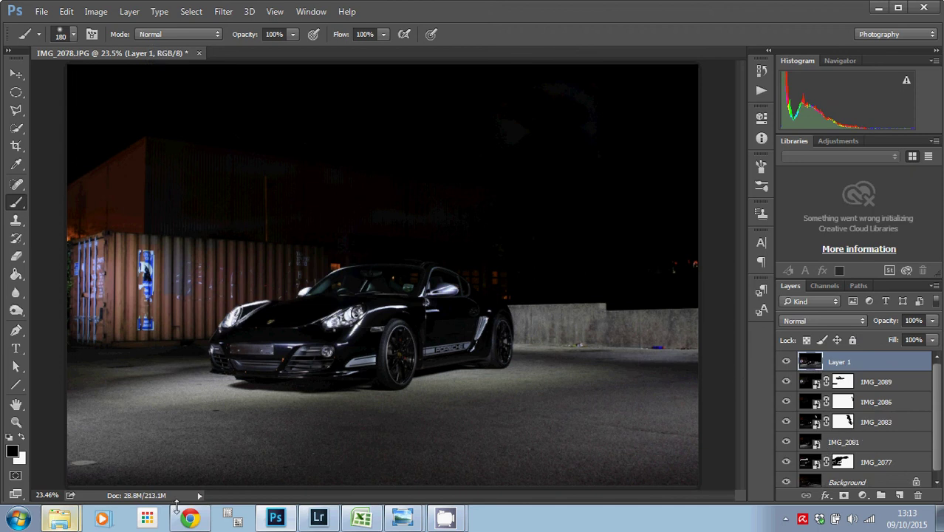
mouse_move(60, 517)
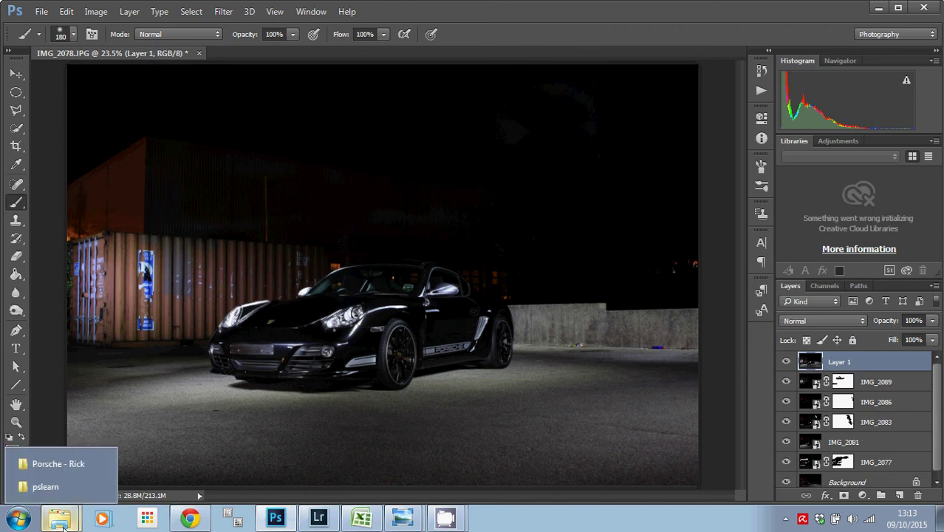
left_click(66, 472)
double_click(150, 142)
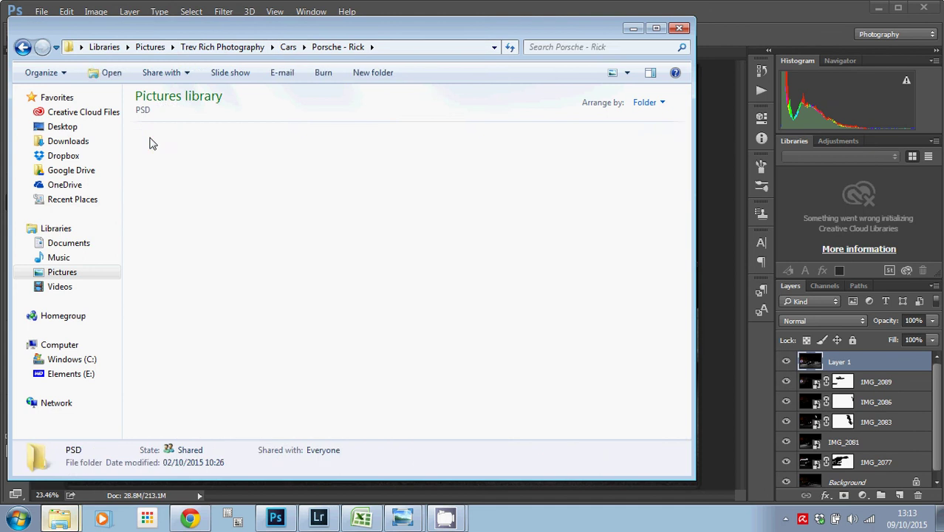
left_click_drag(248, 177, 722, 259)
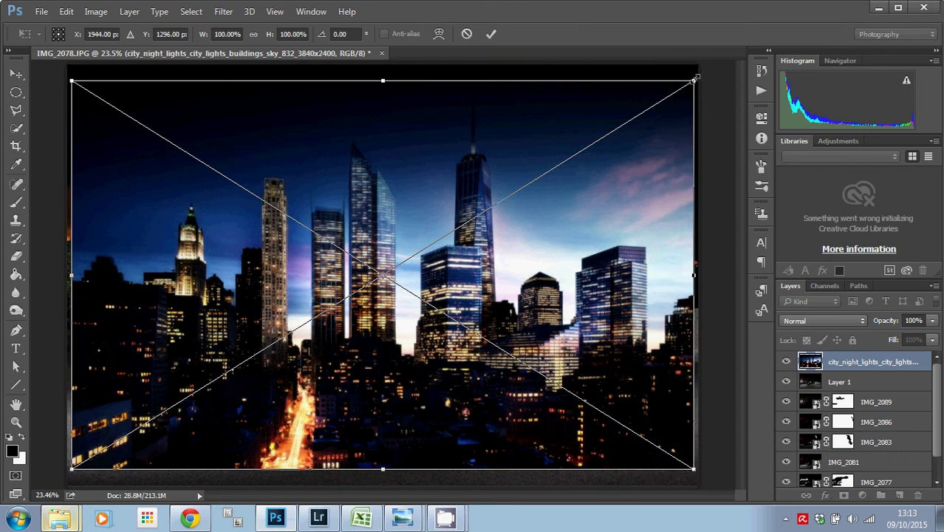
left_click_drag(694, 77, 712, 65)
left_click_drag(72, 67, 53, 61)
Raise the skyline image slightly and move Layer 1 above it in the stack
key("b")
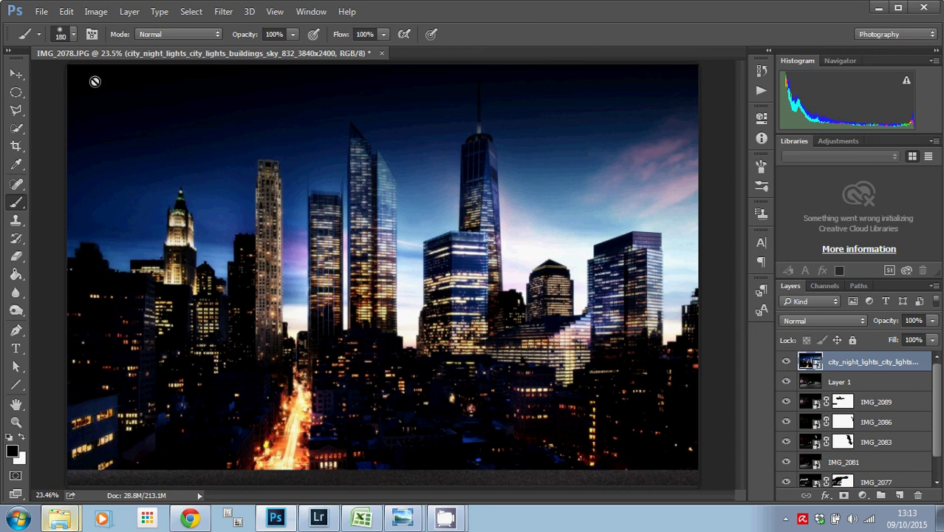
left_click(15, 75)
left_click_drag(322, 300, 321, 280)
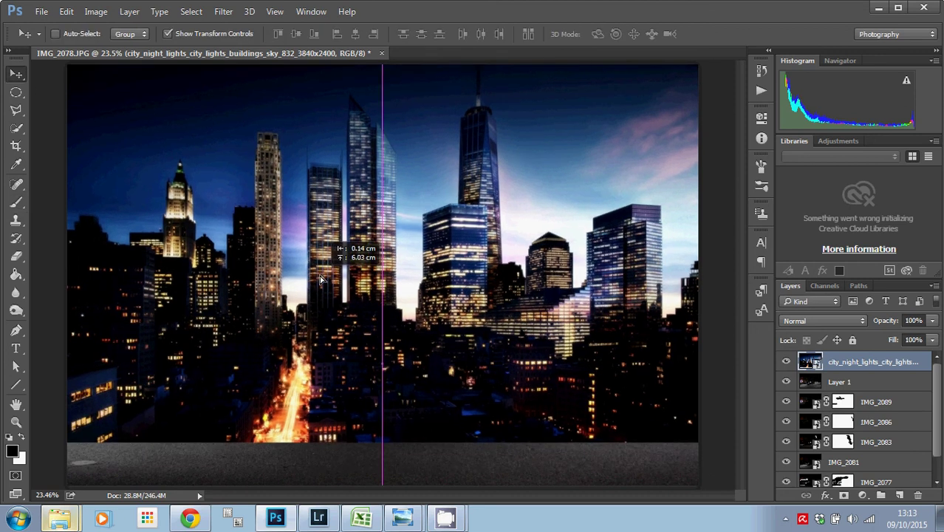
left_click_drag(320, 221, 320, 212)
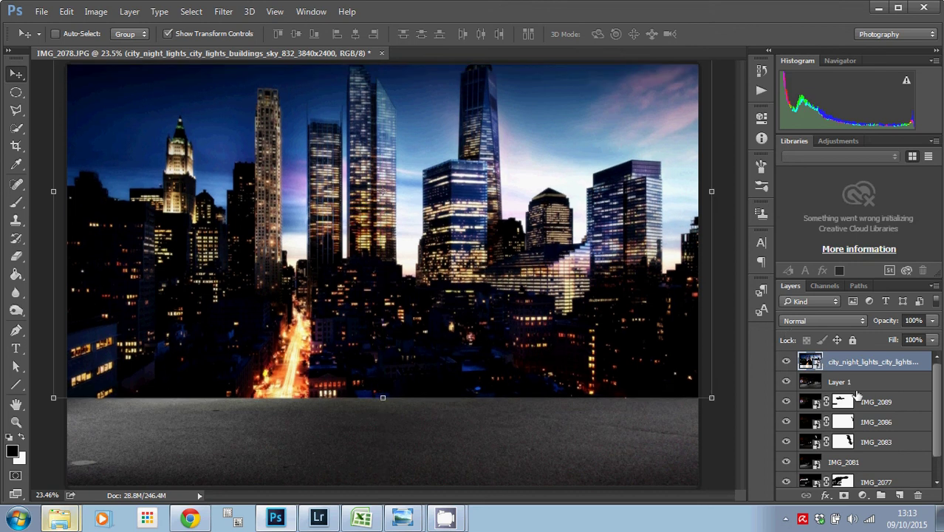
left_click_drag(851, 387, 846, 358)
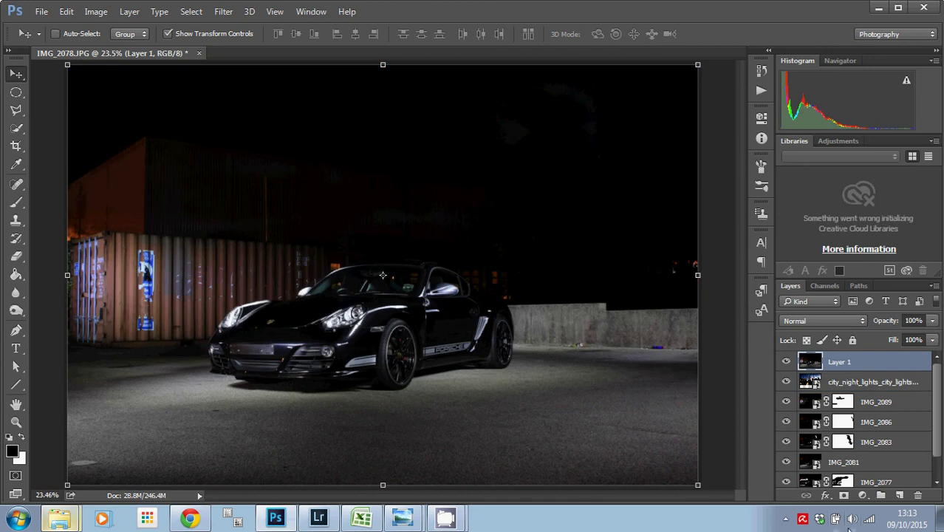
Mask Layer 1 and paint across the dark sky with a 521 px brush to reveal the skyline
left_click(845, 496)
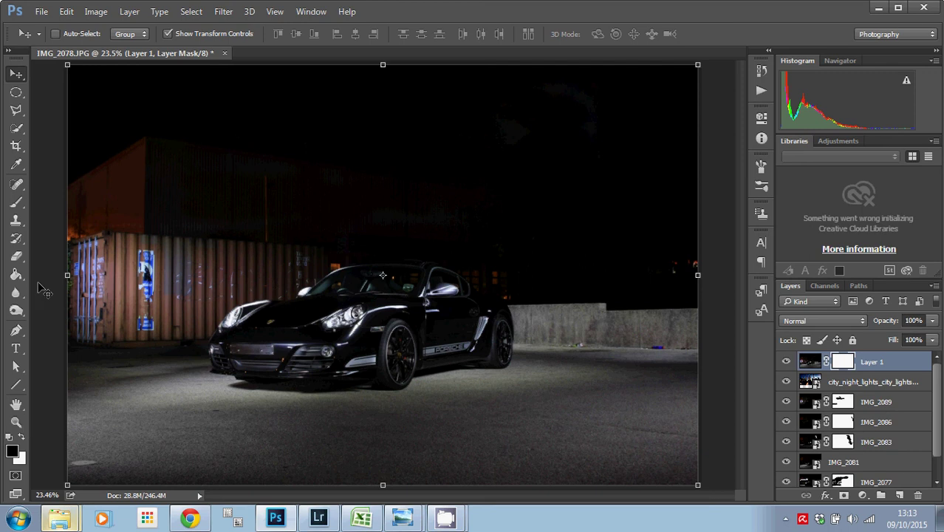
left_click(16, 202)
right_click(385, 128, "alt")
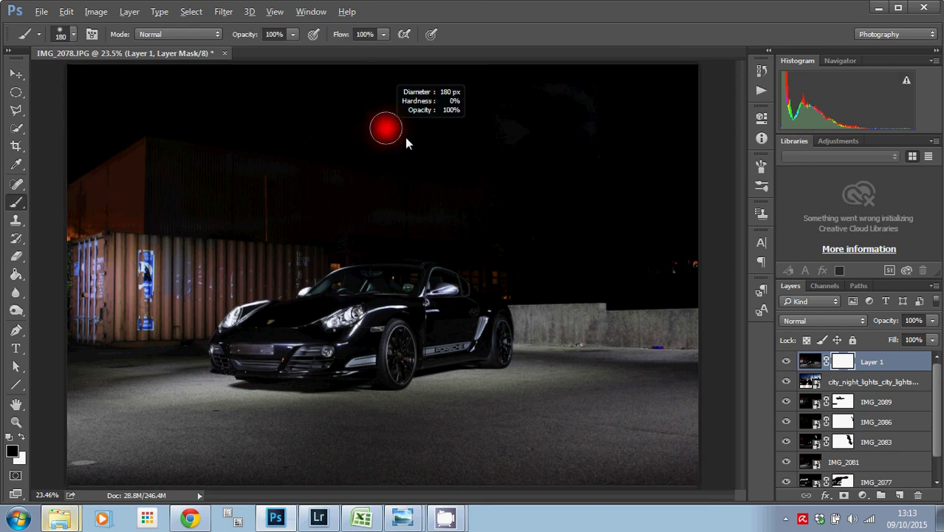
left_click_drag(405, 138, 428, 144)
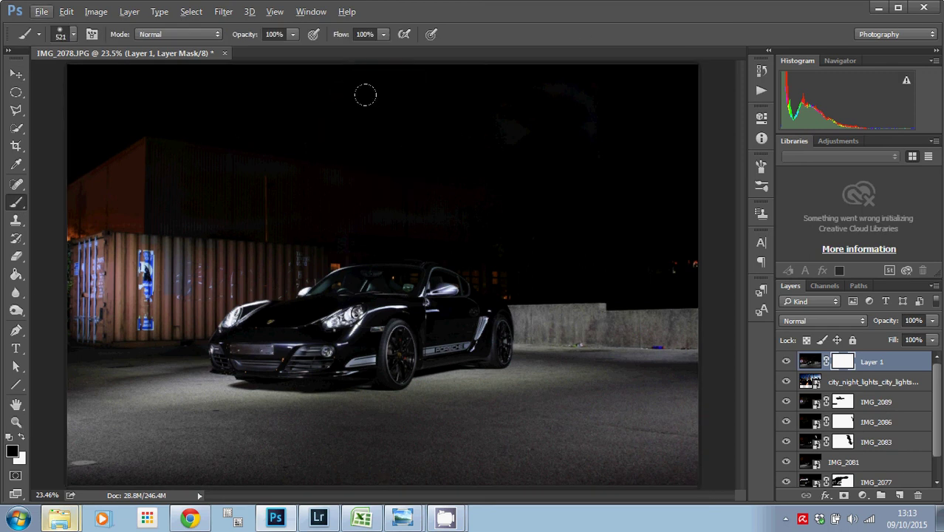
left_click(87, 75)
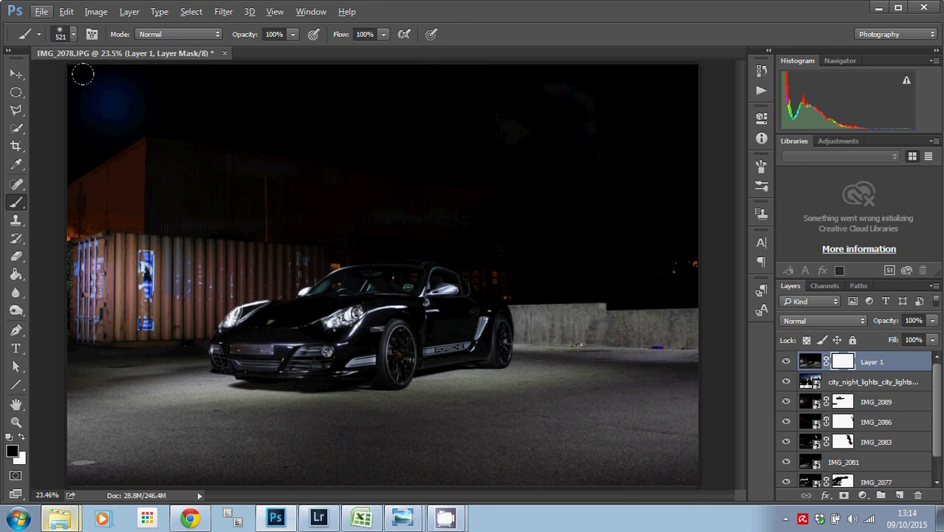
mouse_move(80, 65)
left_mouse_down()
mouse_move(327, 65)
mouse_move(338, 77)
mouse_move(541, 58)
mouse_move(639, 64)
mouse_move(609, 112)
mouse_move(682, 28)
mouse_move(564, 79)
mouse_move(526, 143)
mouse_move(629, 158)
mouse_move(669, 215)
mouse_move(547, 179)
mouse_move(252, 130)
mouse_move(76, 136)
mouse_move(51, 150)
mouse_move(51, 170)
mouse_move(98, 159)
mouse_move(250, 158)
mouse_move(447, 190)
mouse_move(675, 209)
left_mouse_up()
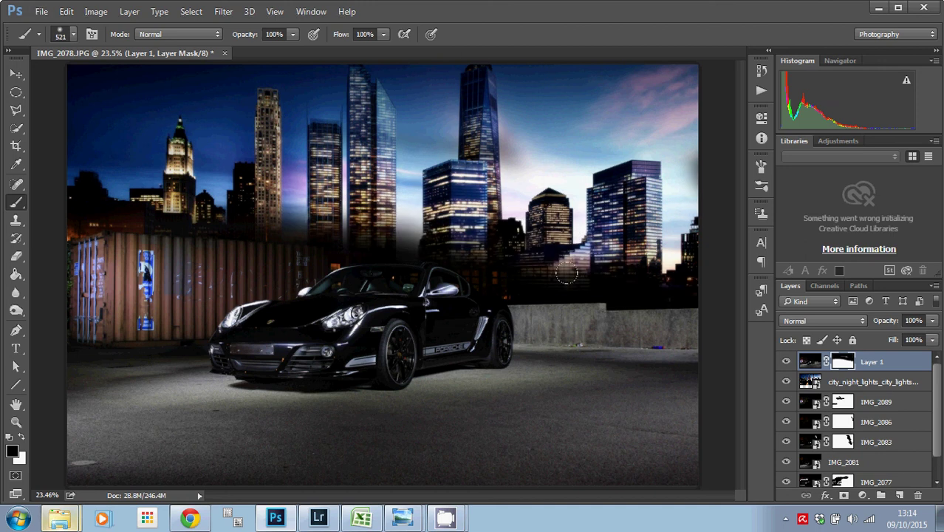
Move the city skyline layer lower behind the car
left_click(850, 385)
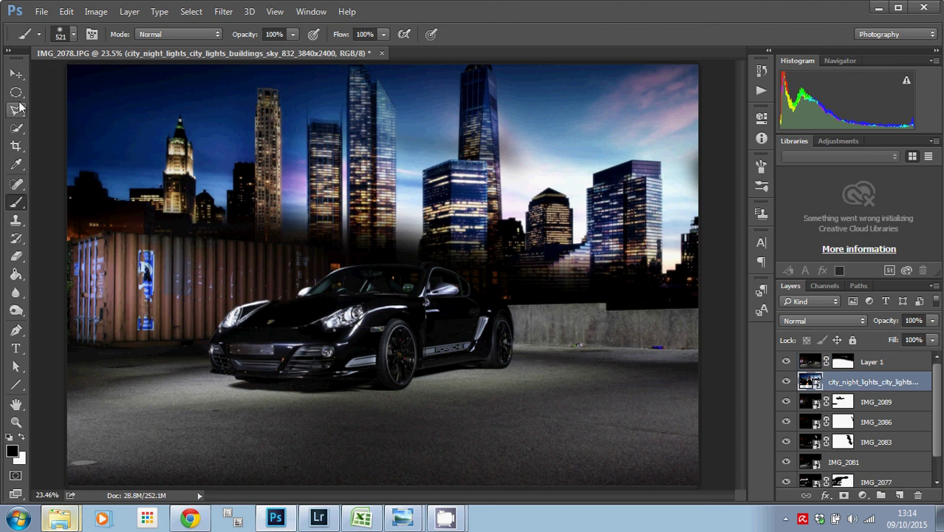
left_click(17, 74)
left_click_drag(355, 147, 372, 194)
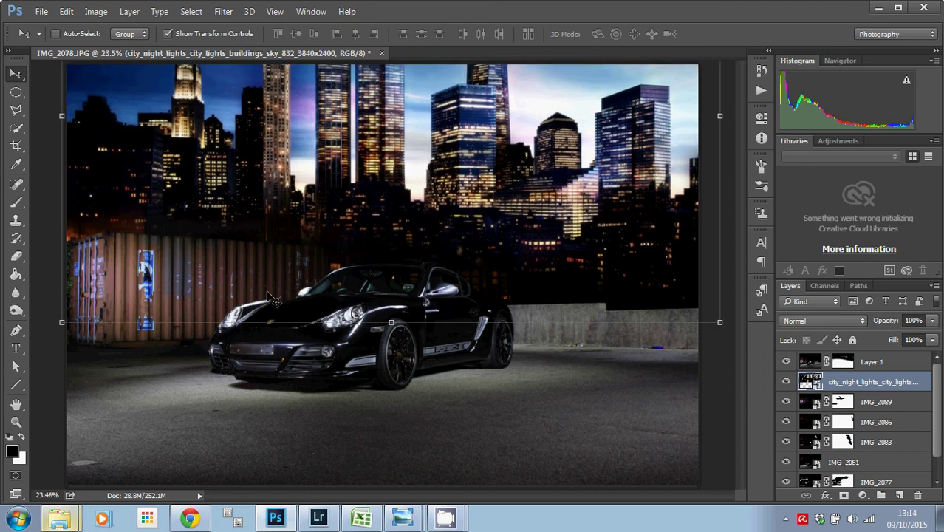
Zoom to 50% near the container, target Layer 1's mask and set a 101 px brush
left_click(15, 422)
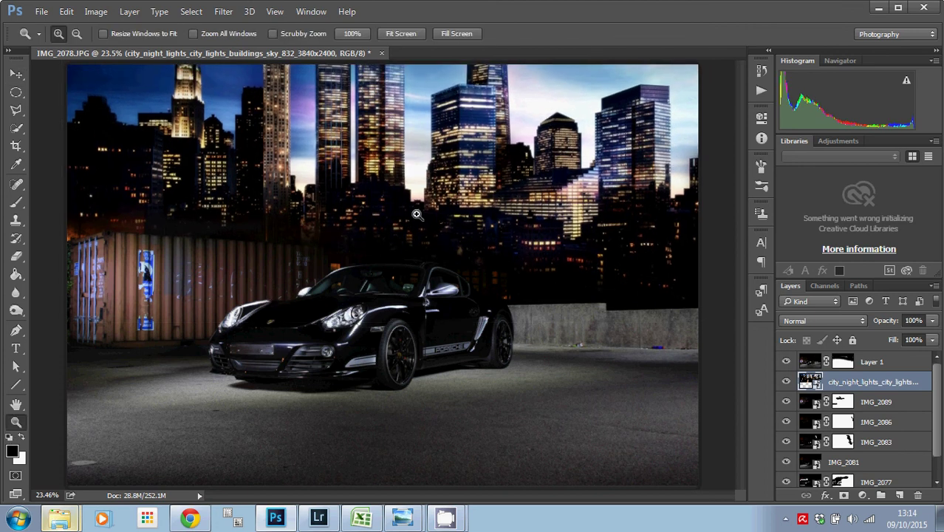
left_click(311, 319)
left_click(155, 320)
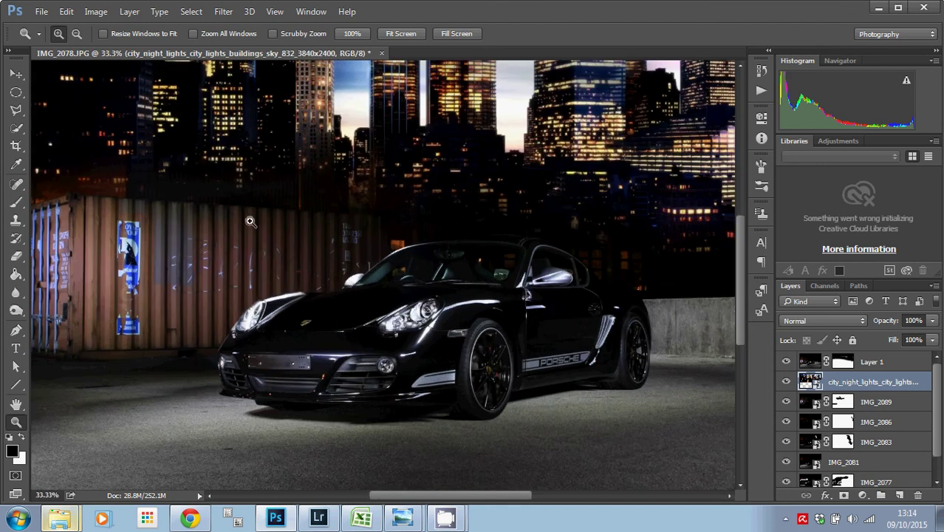
left_click(124, 257)
left_click_drag(447, 500, 428, 501)
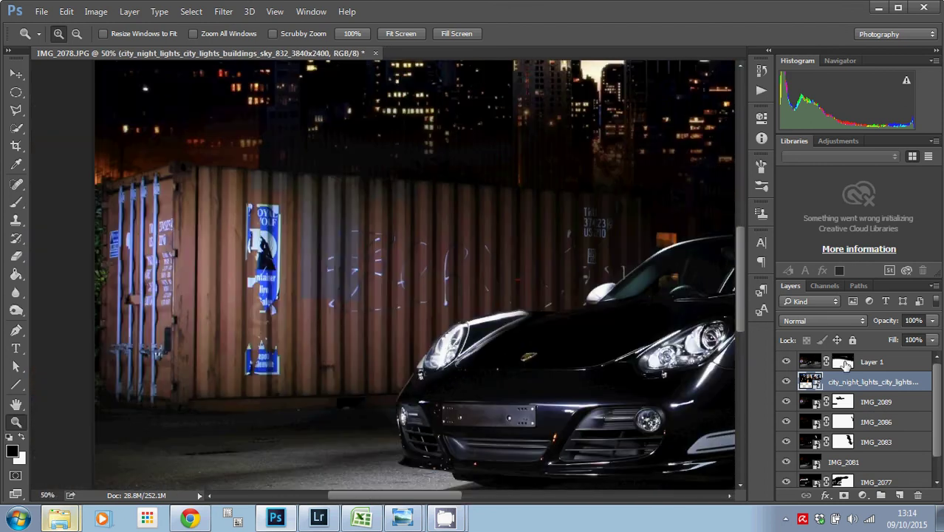
left_click(843, 362)
left_click(15, 201)
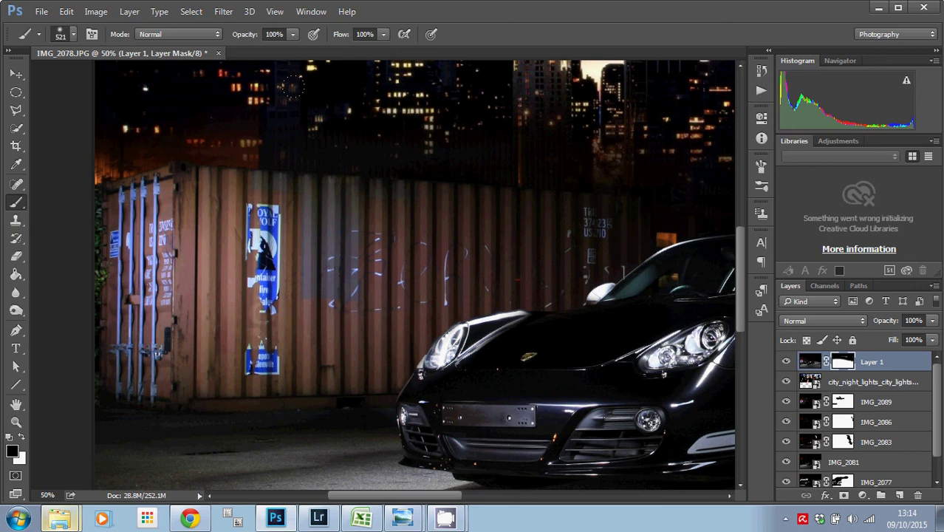
mouse_move(357, 149)
left_mouse_down()
mouse_move(270, 153)
mouse_move(477, 145)
left_mouse_up()
Paint the mask to reveal city lights above the container, behind the car and along the wall top
left_click_drag(356, 138, 274, 137)
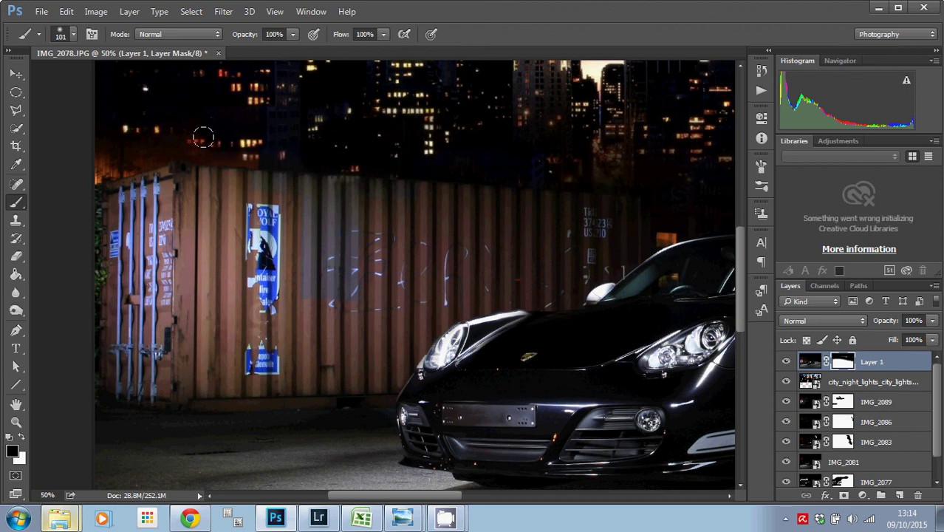
mouse_move(203, 138)
left_mouse_down()
mouse_move(217, 141)
mouse_move(126, 133)
mouse_move(107, 150)
mouse_move(132, 151)
left_mouse_up()
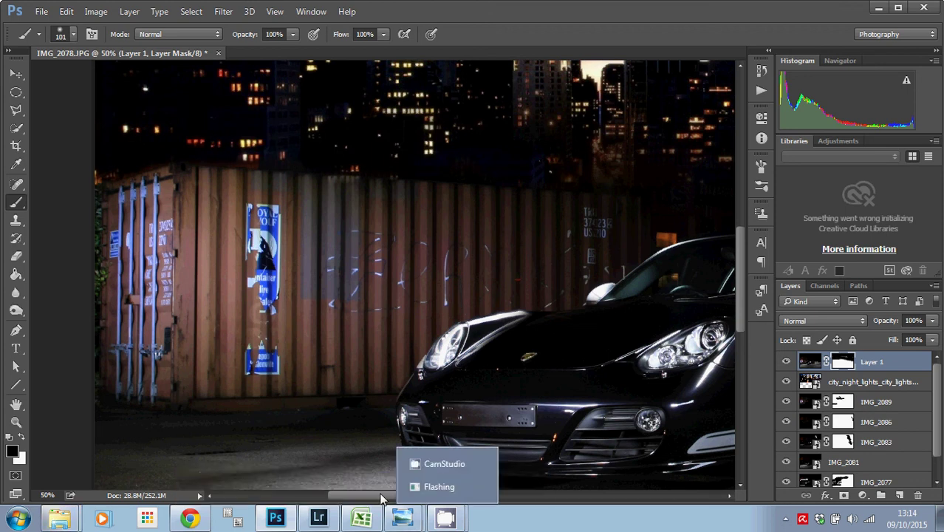
left_click_drag(382, 500, 447, 499)
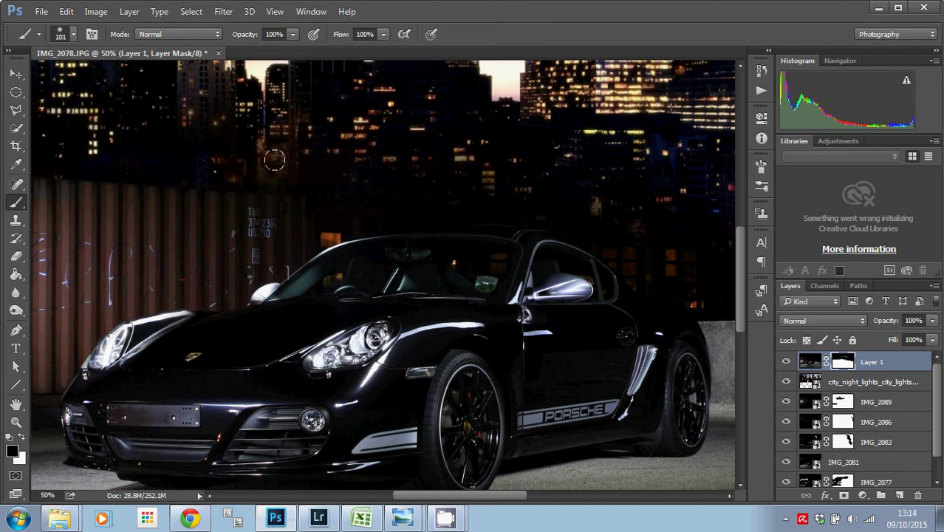
mouse_move(274, 161)
left_mouse_down()
mouse_move(325, 176)
mouse_move(330, 221)
mouse_move(408, 201)
mouse_move(369, 203)
mouse_move(327, 225)
mouse_move(349, 206)
mouse_move(613, 198)
mouse_move(549, 191)
mouse_move(537, 207)
mouse_move(662, 278)
mouse_move(651, 247)
mouse_move(703, 296)
mouse_move(657, 208)
mouse_move(534, 184)
mouse_move(362, 201)
mouse_move(339, 231)
left_mouse_up()
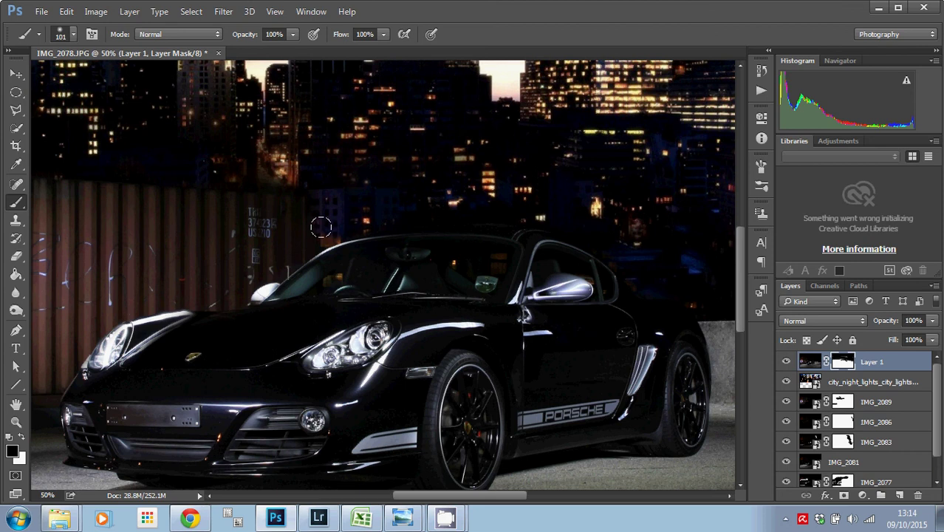
left_click_drag(499, 501, 589, 500)
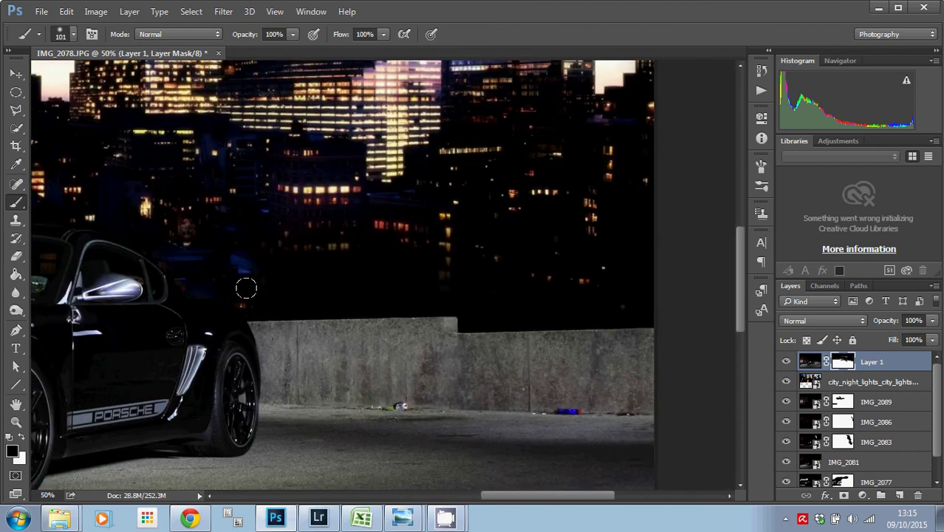
left_click_drag(347, 300, 362, 309)
mouse_move(419, 286)
left_mouse_down()
mouse_move(467, 307)
mouse_move(585, 296)
left_mouse_up()
mouse_move(495, 303)
left_mouse_down()
mouse_move(633, 293)
mouse_move(613, 308)
mouse_move(639, 281)
mouse_move(608, 230)
left_mouse_up()
left_click(16, 423)
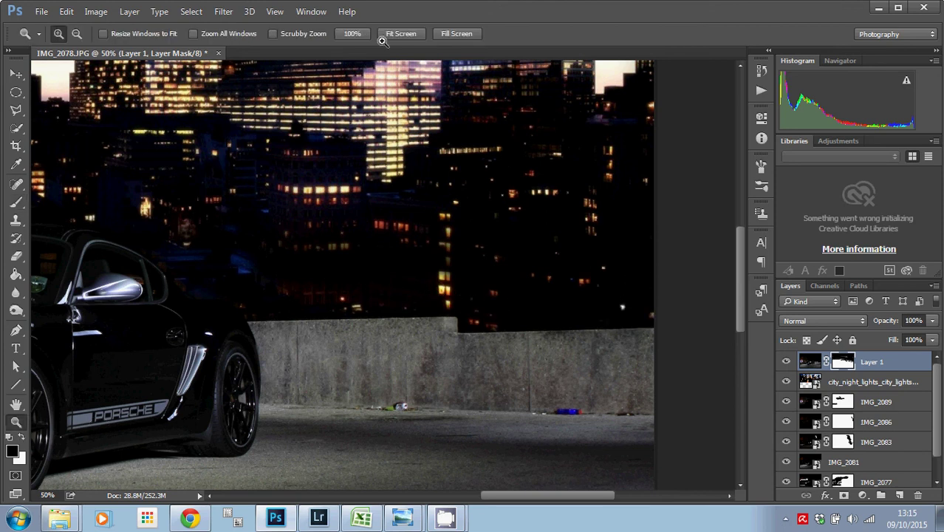
Fit the whole Porsche composite in the window with Fit Screen
left_click(405, 34)
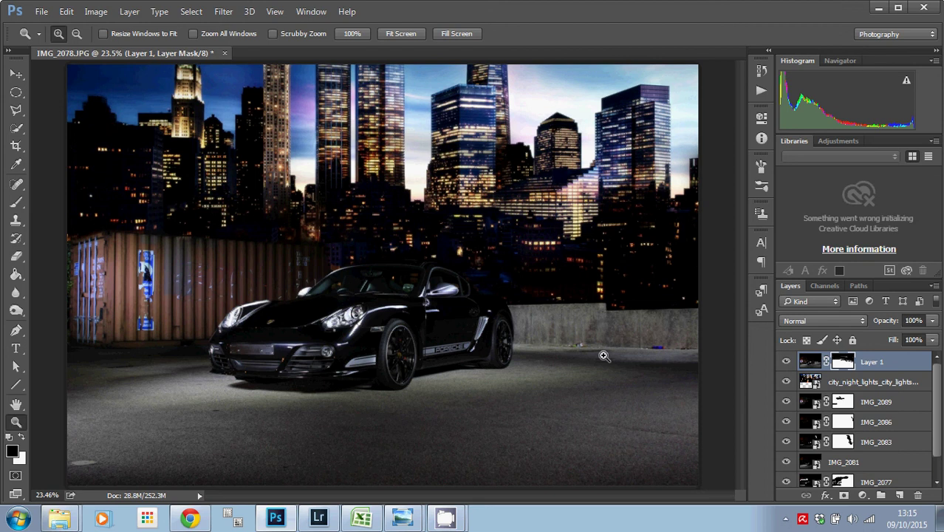
Crop tightly around the Porsche, trimming the top of the skyline and the outer edges
key("c")
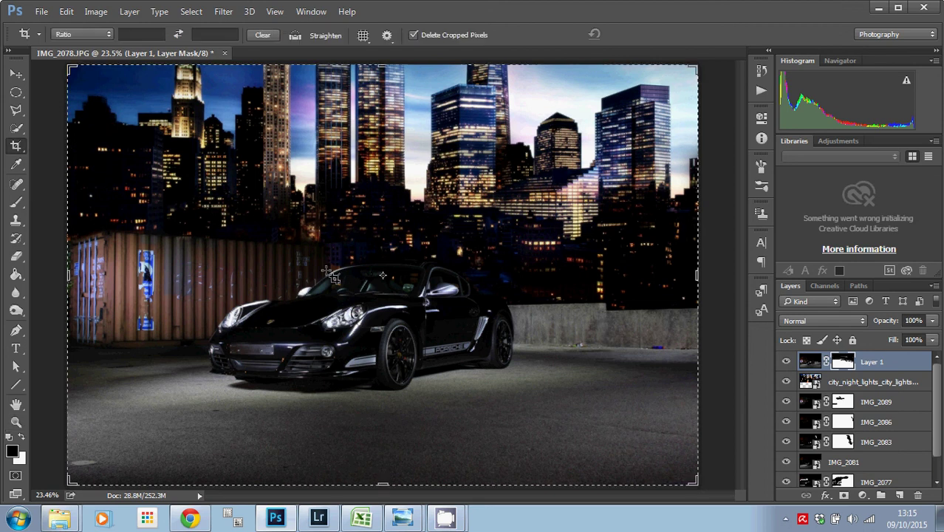
left_click_drag(111, 152, 622, 467)
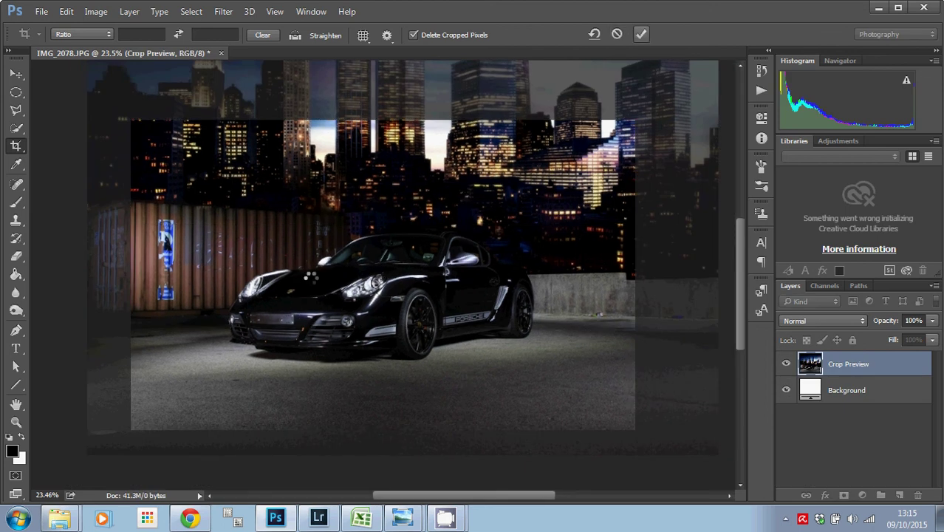
key("Return")
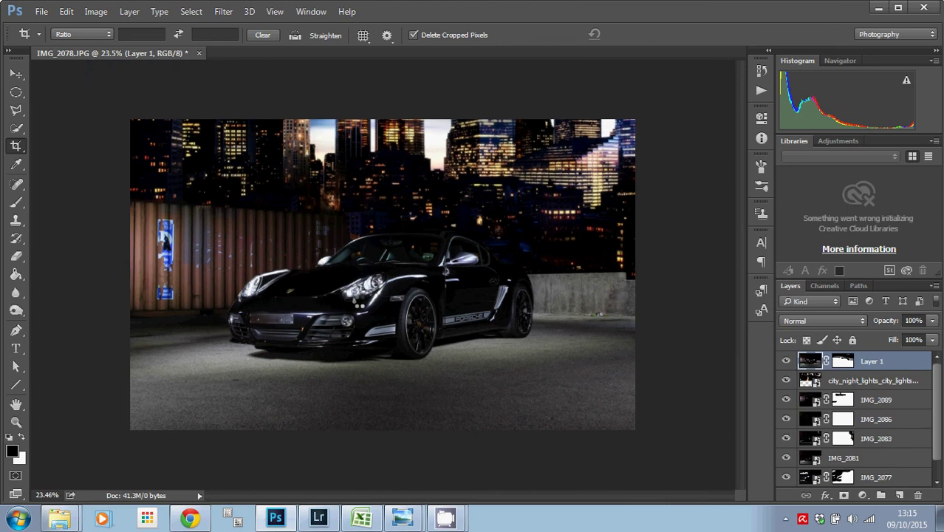
left_click(15, 422)
Spot-heal away the stray can at the wall base behind the rear wheel, then refit the view
left_click(411, 35)
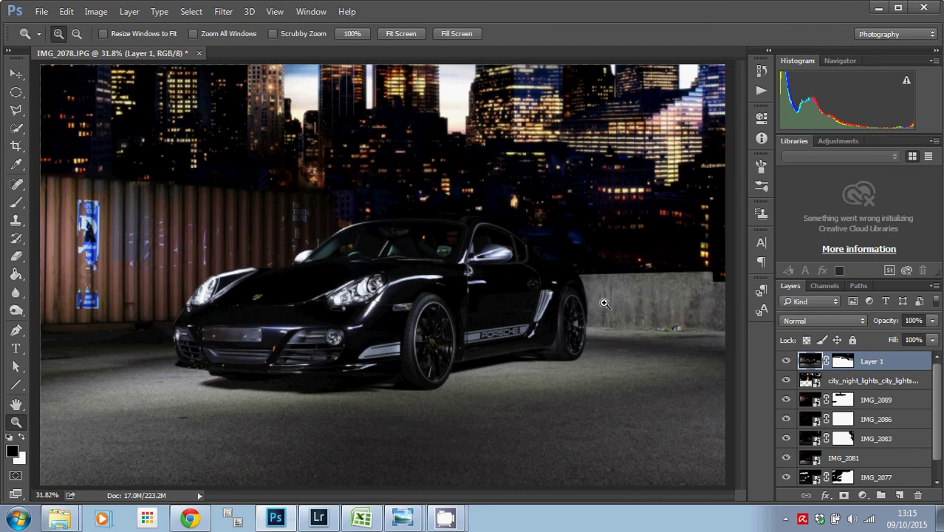
left_click(671, 333)
left_click(671, 333)
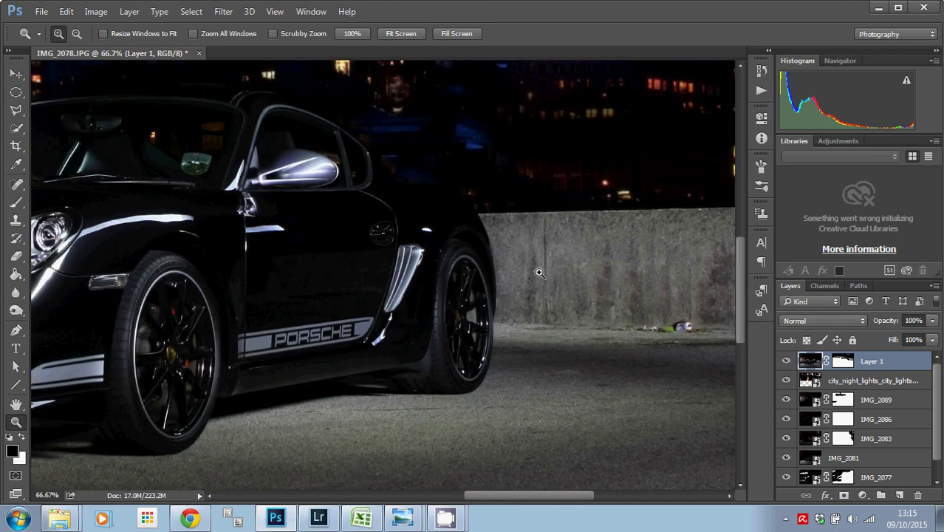
left_click(15, 184)
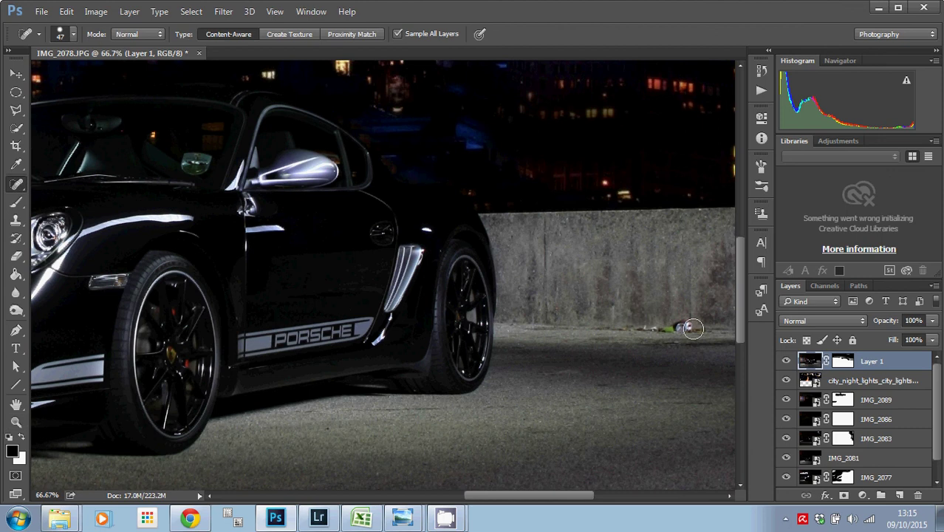
left_click_drag(687, 328, 648, 328)
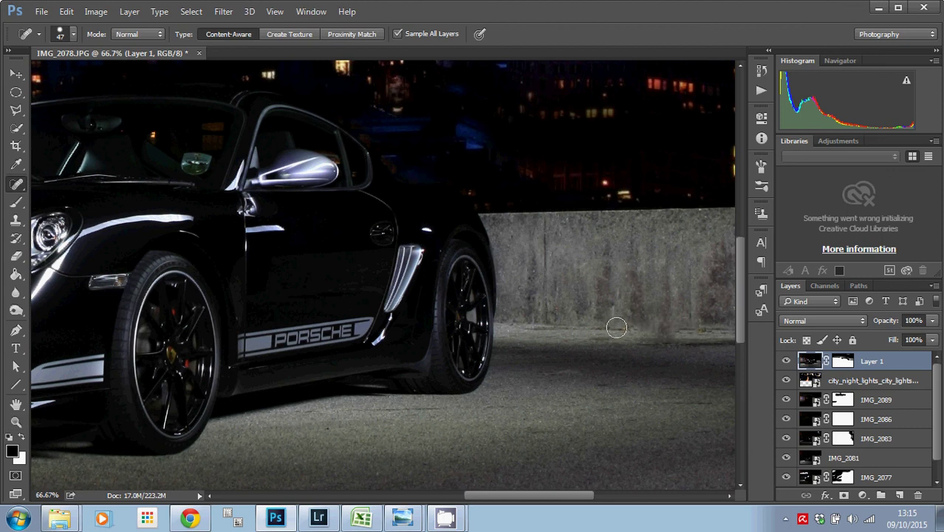
left_click(16, 422)
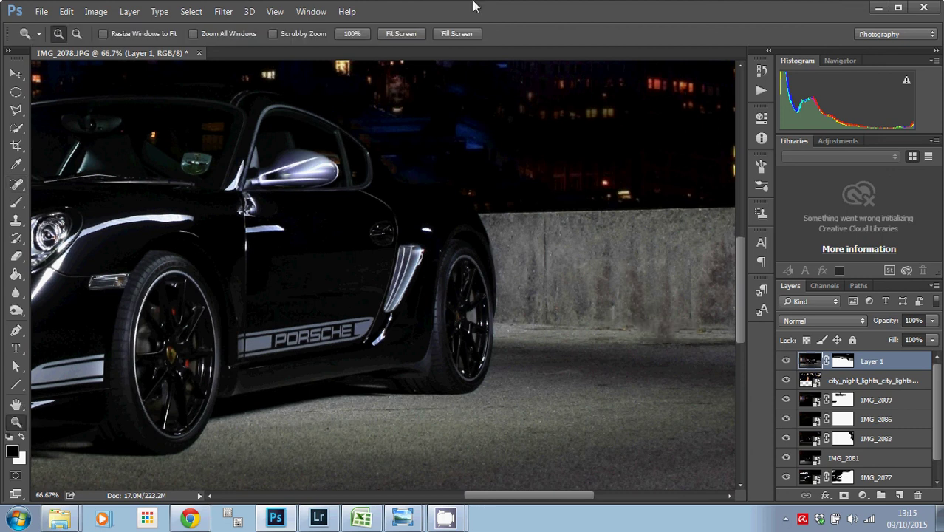
left_click(403, 37)
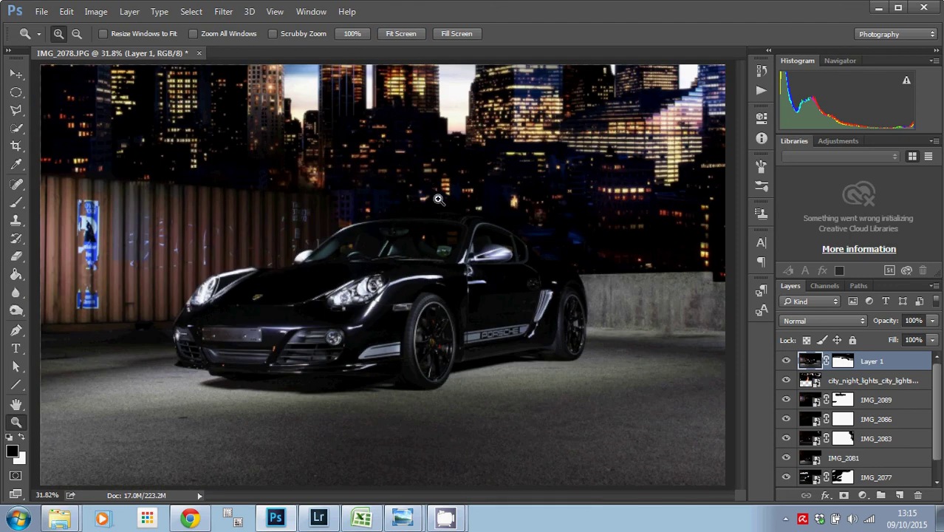